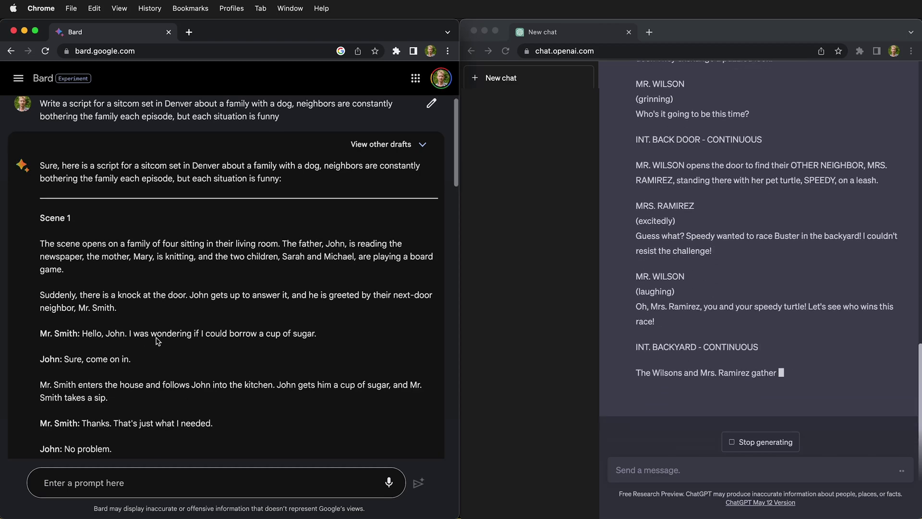
Step: Read through Bard's current reply while ChatGPT finishes its escaped-chickens script
{"action": "scroll", "coordinate": [157, 341], "scroll_direction": "down", "scroll_amount": 10}
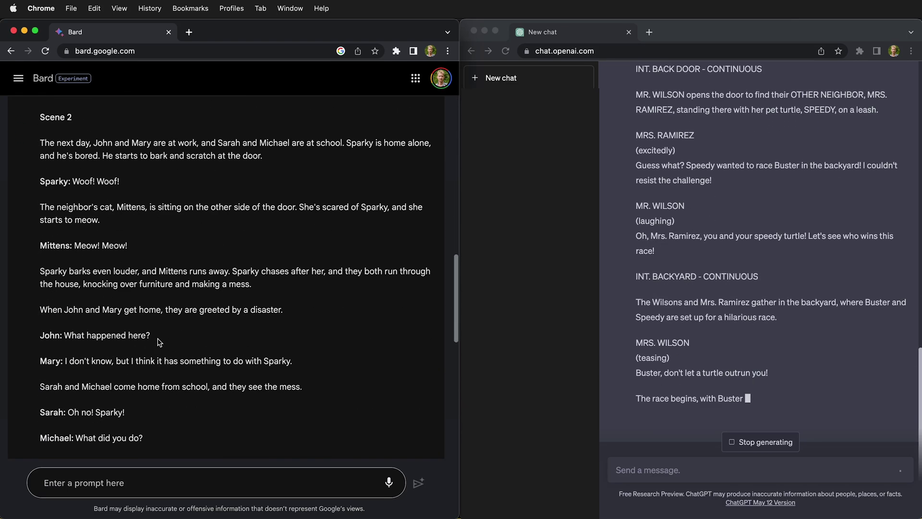
{"action": "scroll", "coordinate": [157, 340], "scroll_direction": "down", "scroll_amount": 15}
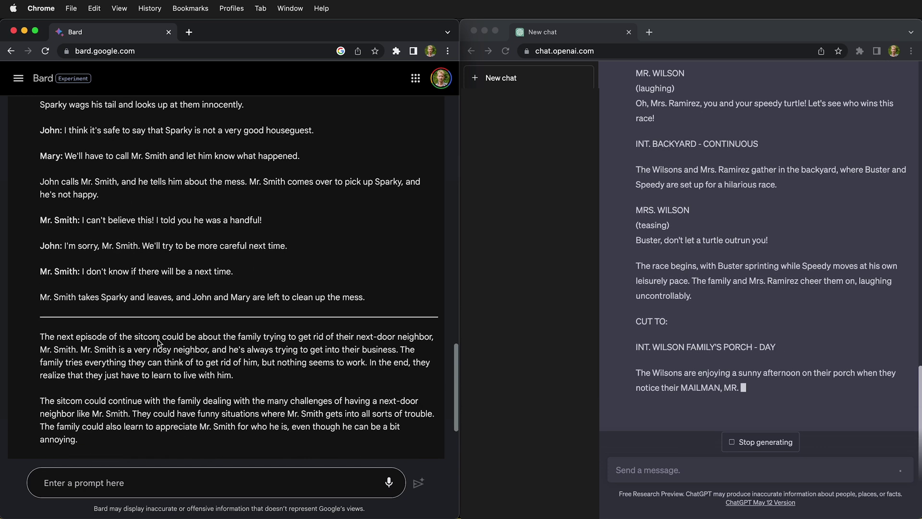
{"action": "scroll", "coordinate": [157, 340], "scroll_direction": "up", "scroll_amount": 15}
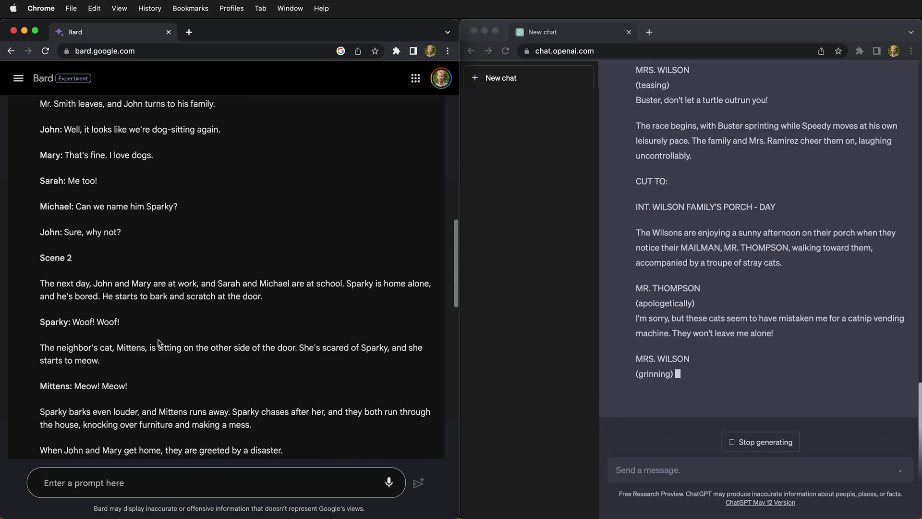
{"action": "scroll", "coordinate": [157, 341], "scroll_direction": "up", "scroll_amount": 12}
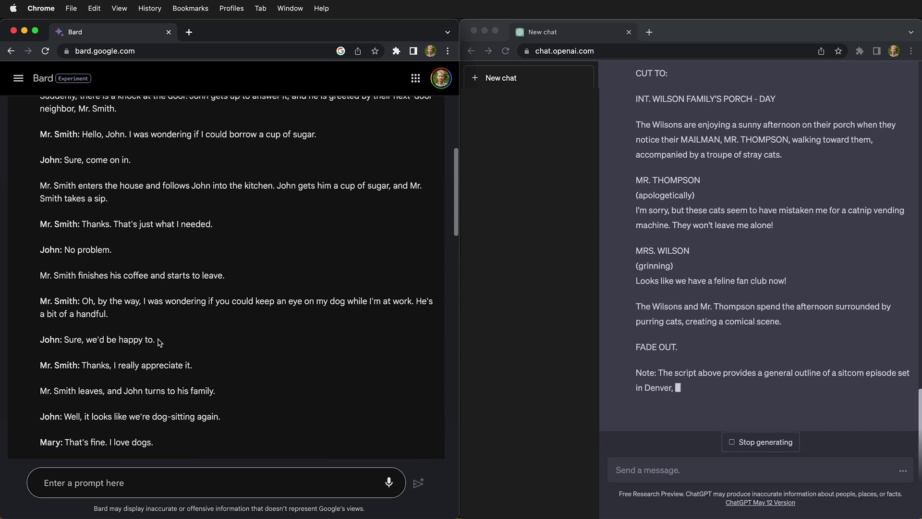
{"action": "scroll", "coordinate": [160, 342], "scroll_direction": "up", "scroll_amount": 8}
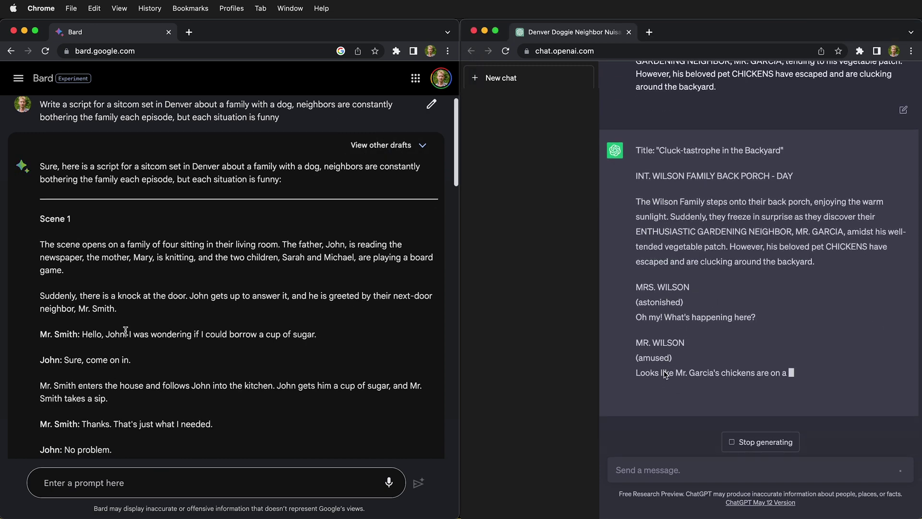
{"action": "scroll", "coordinate": [158, 340], "scroll_direction": "down", "scroll_amount": 4}
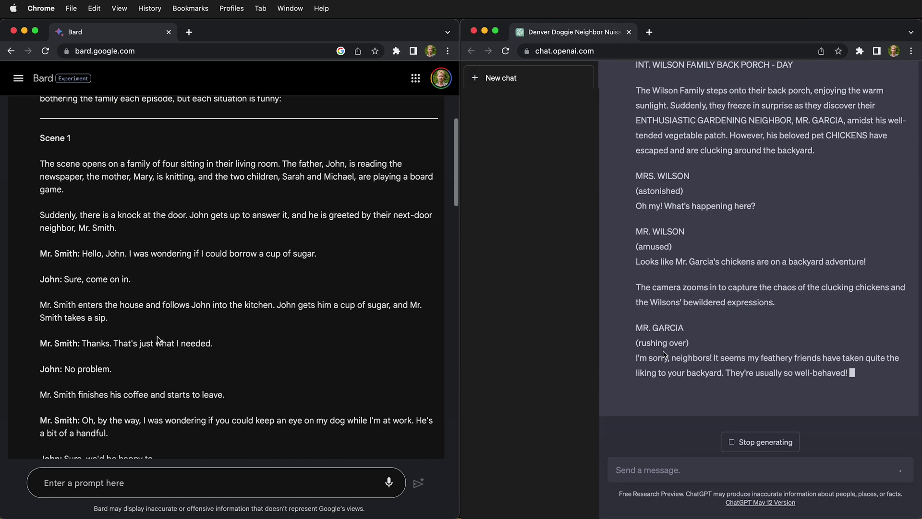
{"action": "scroll", "coordinate": [158, 339], "scroll_direction": "down", "scroll_amount": 20}
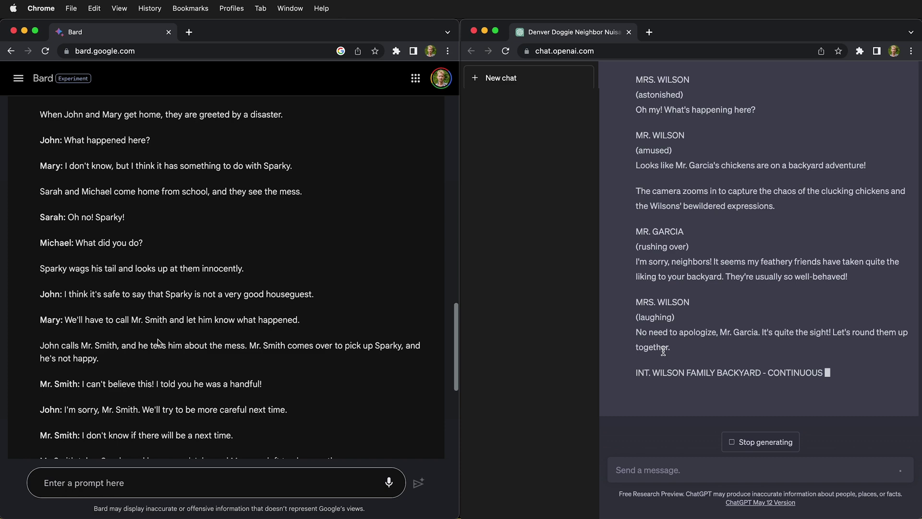
{"action": "scroll", "coordinate": [158, 342], "scroll_direction": "down", "scroll_amount": 6}
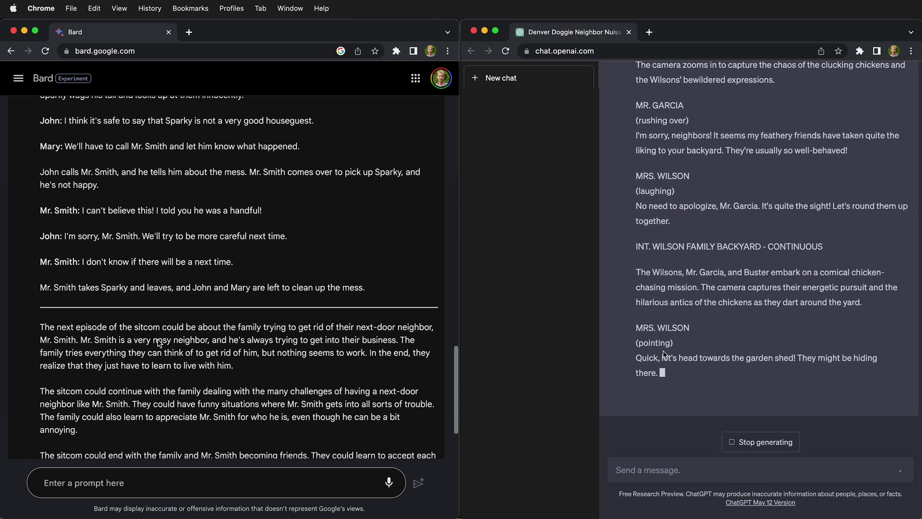
{"action": "scroll", "coordinate": [160, 342], "scroll_direction": "up", "scroll_amount": 18}
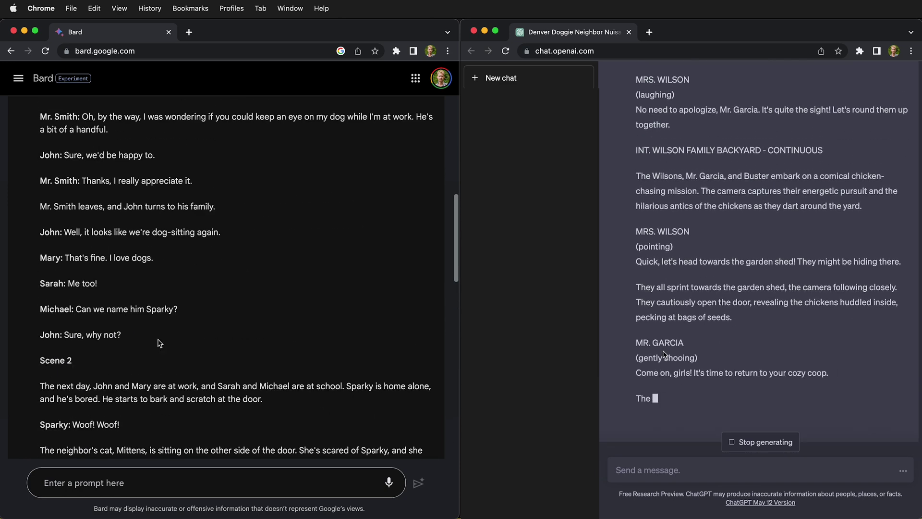
{"action": "scroll", "coordinate": [160, 343], "scroll_direction": "up", "scroll_amount": 15}
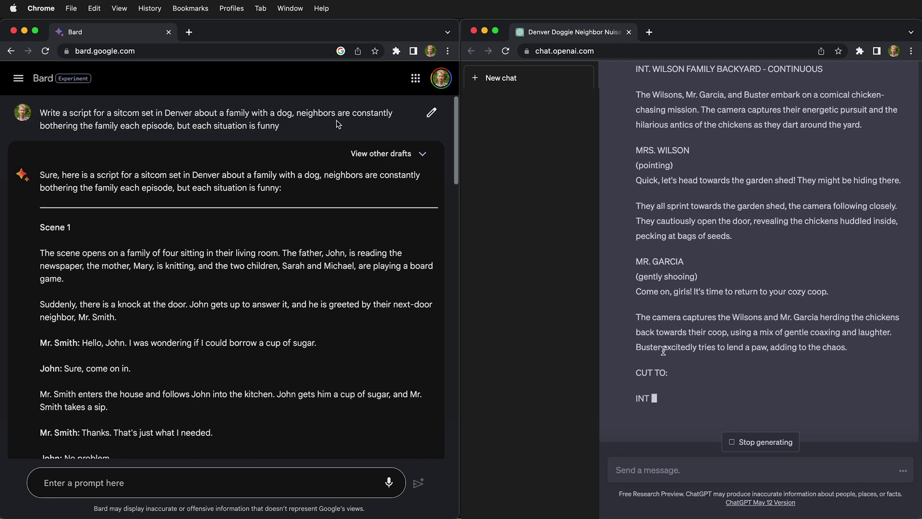
Step: Show Bard's other drafts and compare Draft 2, then Draft 3
{"action": "left_click", "coordinate": [394, 154]}
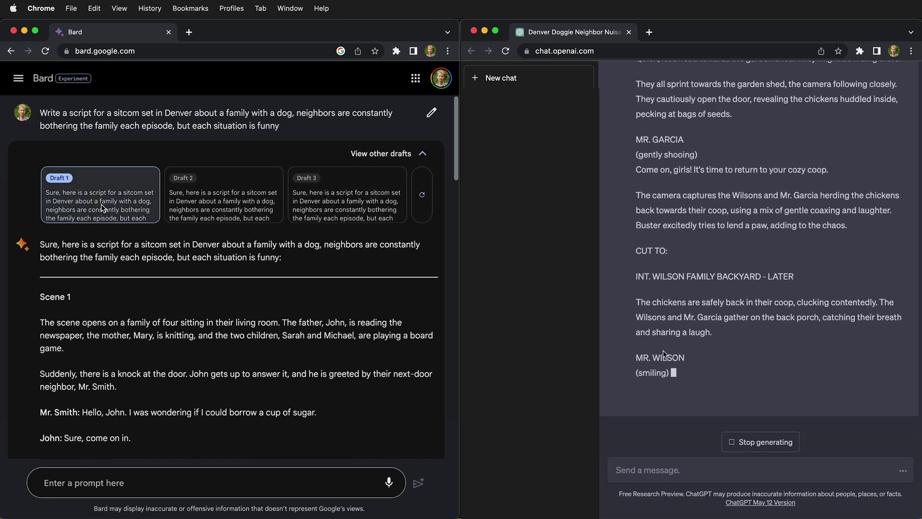
{"action": "left_click", "coordinate": [224, 201]}
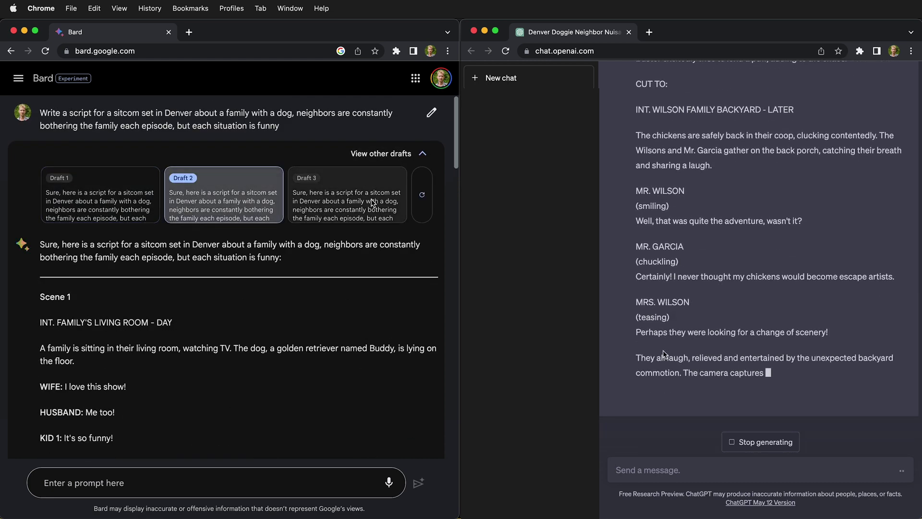
{"action": "left_click", "coordinate": [373, 202]}
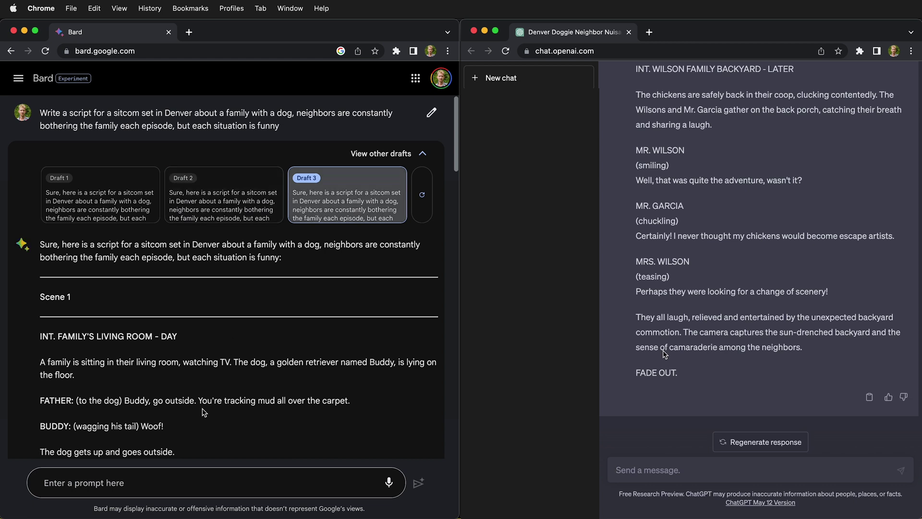
Step: Send the Denver sitcom prompt about a family with a dog and their neighbors to Bard and ChatGPT
{"action": "type", "text": "Wri"}
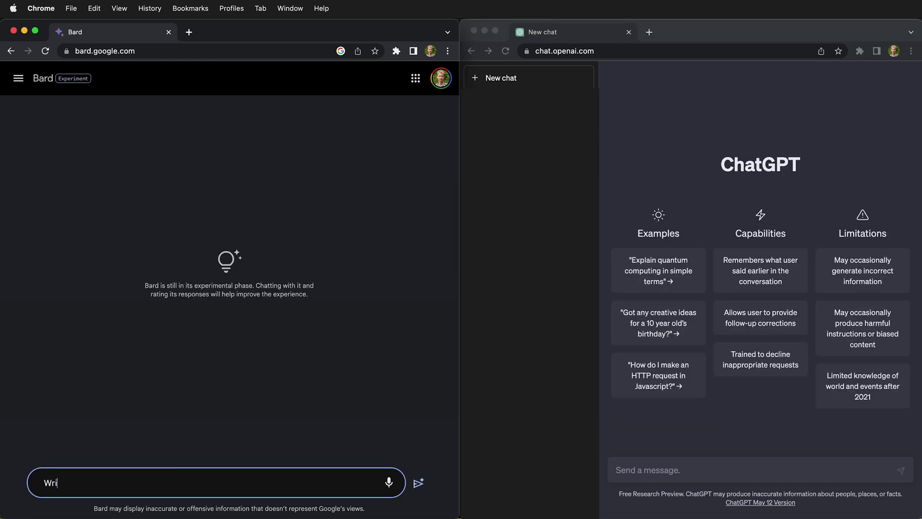
{"action": "type", "text": "te a script for a sitcom set in Denver "}
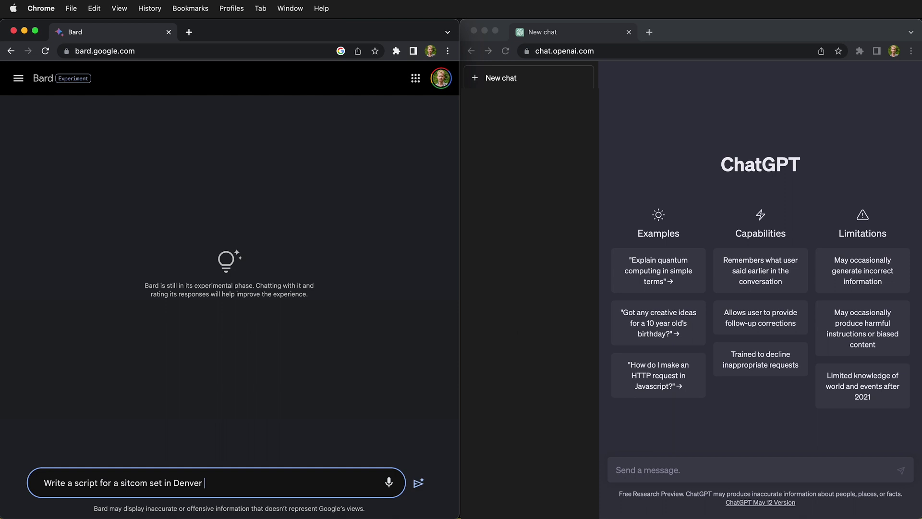
{"action": "type", "text": "about a family with a d"}
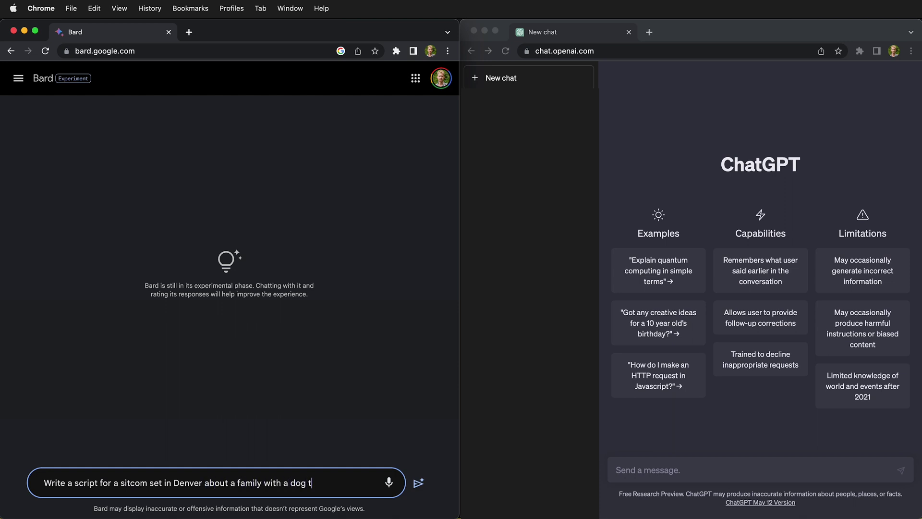
{"action": "type", "text": "og, neighbors are constantly bothering the f"}
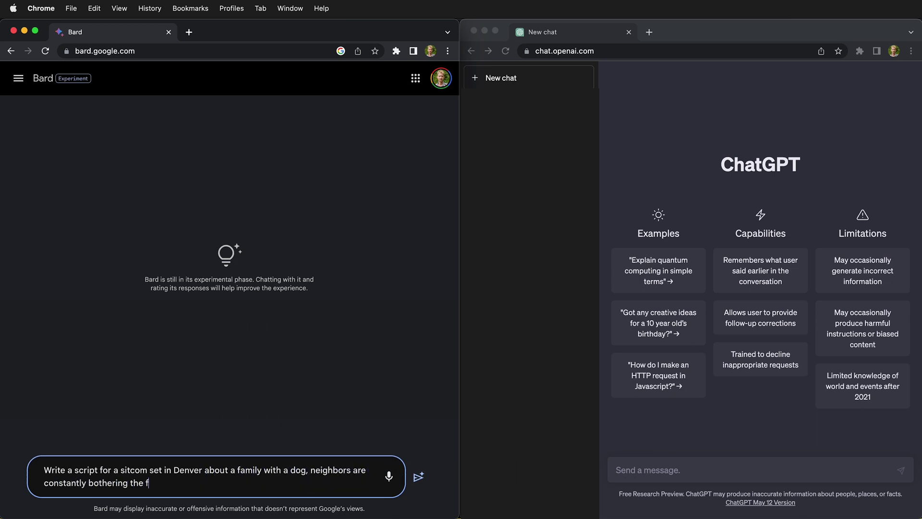
{"action": "type", "text": "amily each episode, but"}
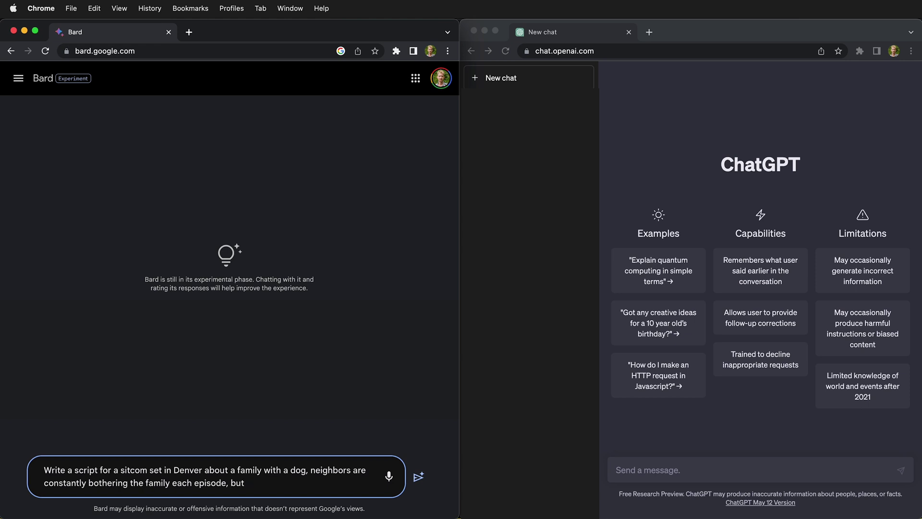
{"action": "type", "text": " each situation is funny"}
{"action": "key", "text": "super+a"}
{"action": "key", "text": "super+c"}
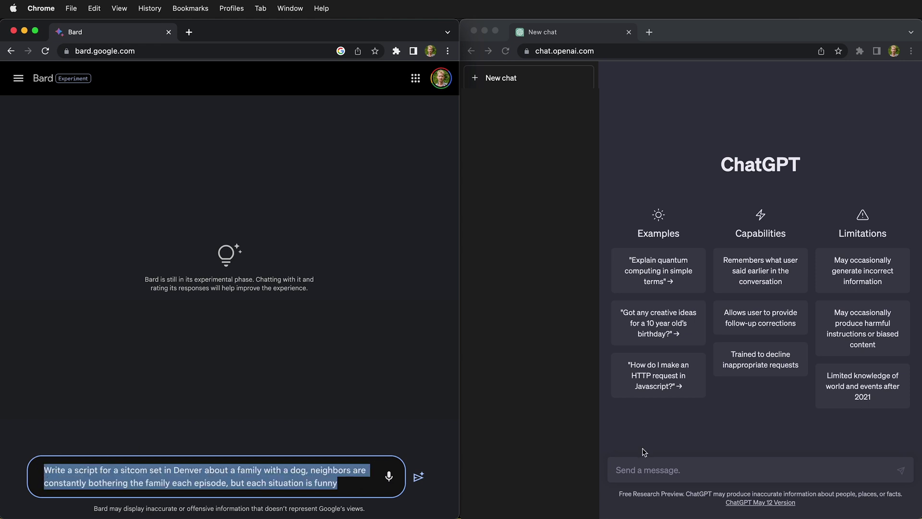
{"action": "left_click", "coordinate": [749, 470]}
{"action": "key", "text": "super+v"}
{"action": "key", "text": "Return"}
{"action": "left_click", "coordinate": [419, 477]}
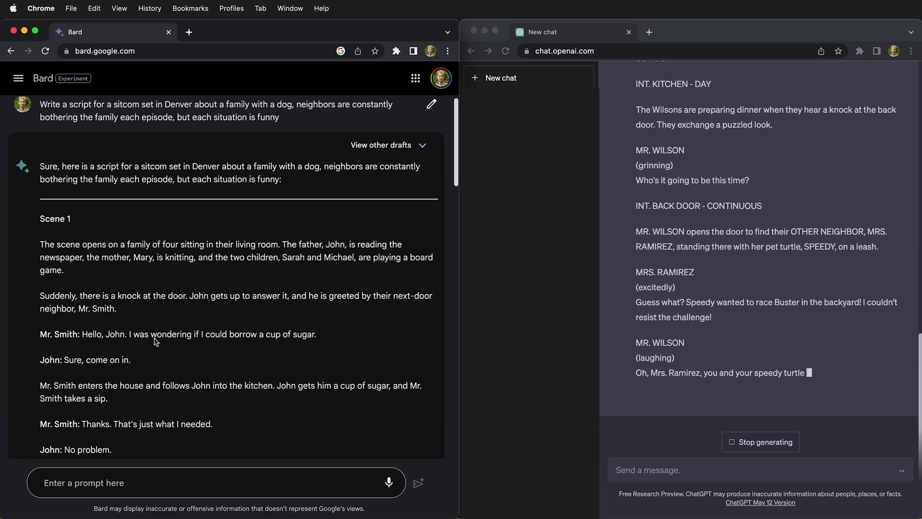
Step: Scroll through Bard's Sparky script while ChatGPT finishes, then return to the prompt
{"action": "scroll", "coordinate": [157, 341], "scroll_direction": "down", "scroll_amount": 15}
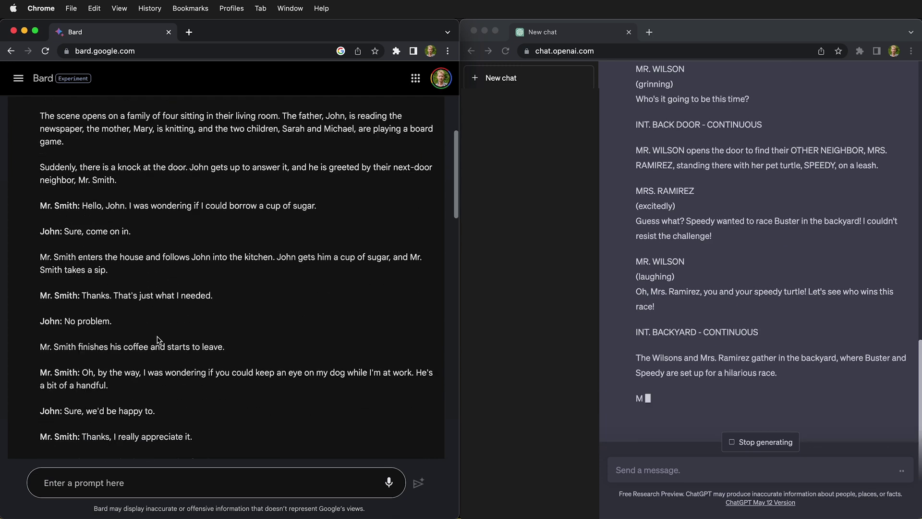
{"action": "scroll", "coordinate": [160, 342], "scroll_direction": "down", "scroll_amount": 15}
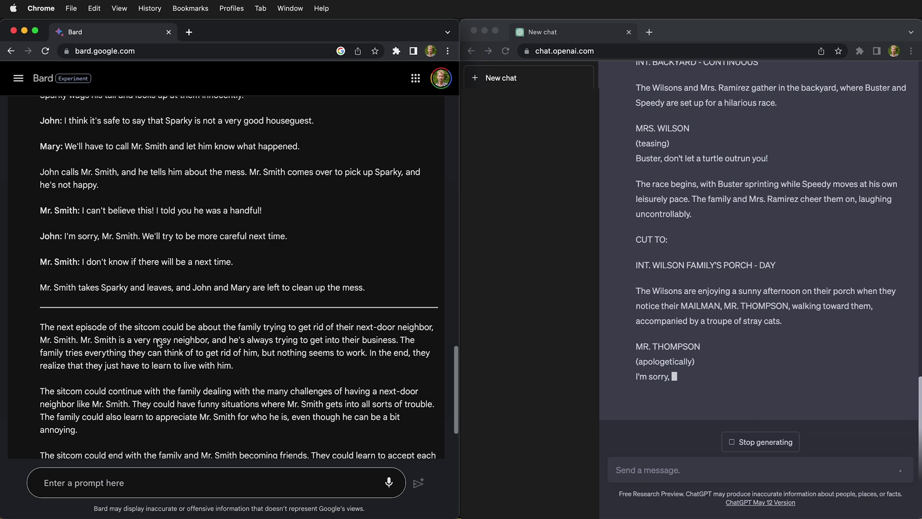
{"action": "scroll", "coordinate": [159, 342], "scroll_direction": "up", "scroll_amount": 15}
{"action": "scroll", "coordinate": [159, 342], "scroll_direction": "up", "scroll_amount": 10}
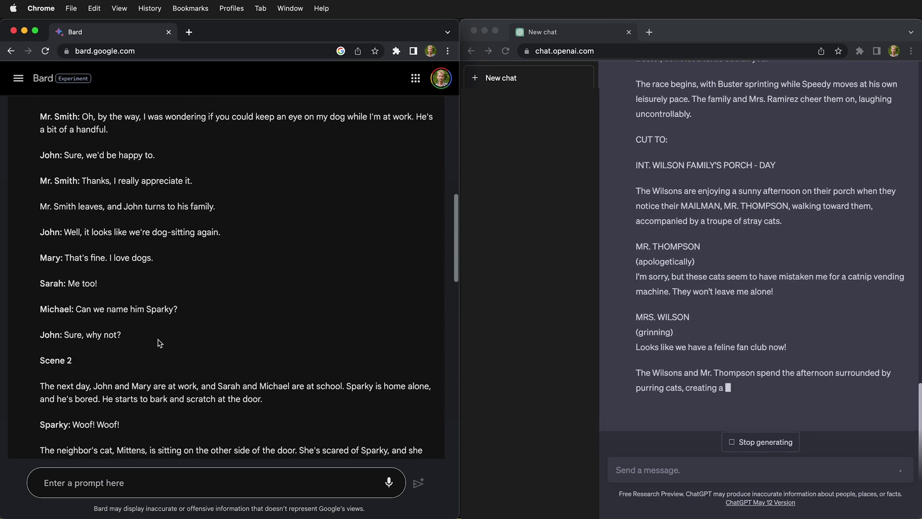
{"action": "scroll", "coordinate": [160, 342], "scroll_direction": "up", "scroll_amount": 8}
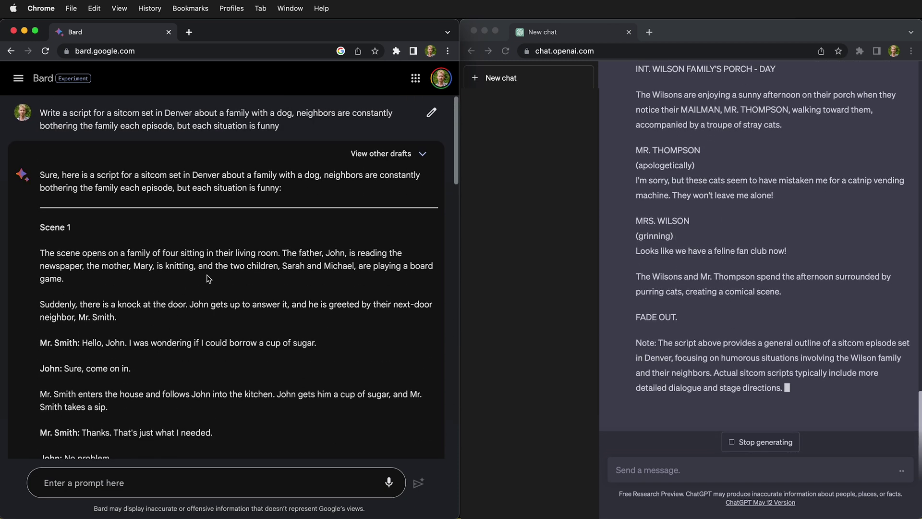
{"action": "left_click", "coordinate": [389, 153]}
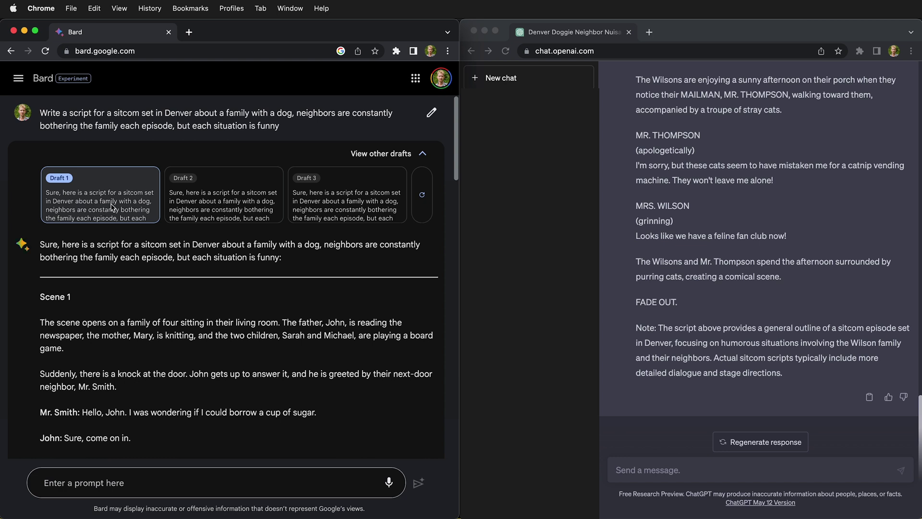
{"action": "left_click", "coordinate": [226, 202]}
{"action": "left_click", "coordinate": [372, 202]}
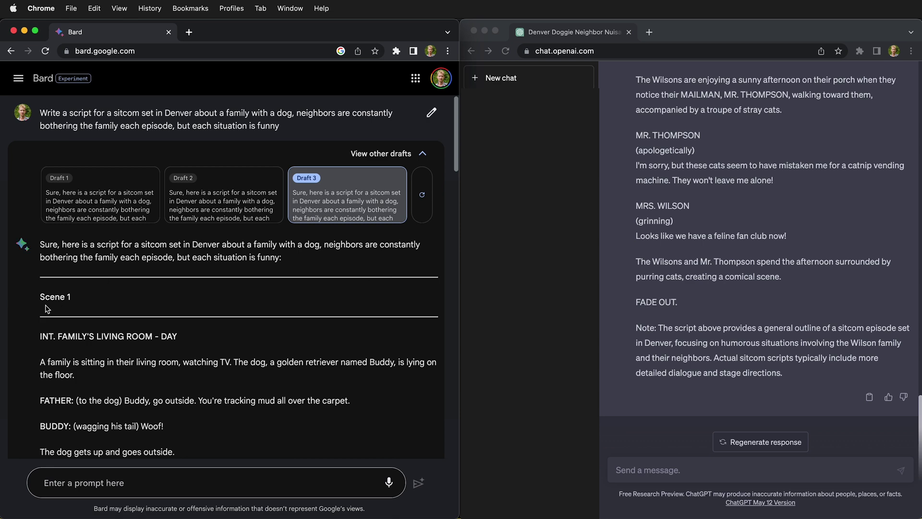
{"action": "scroll", "coordinate": [47, 308], "scroll_direction": "down", "scroll_amount": 10}
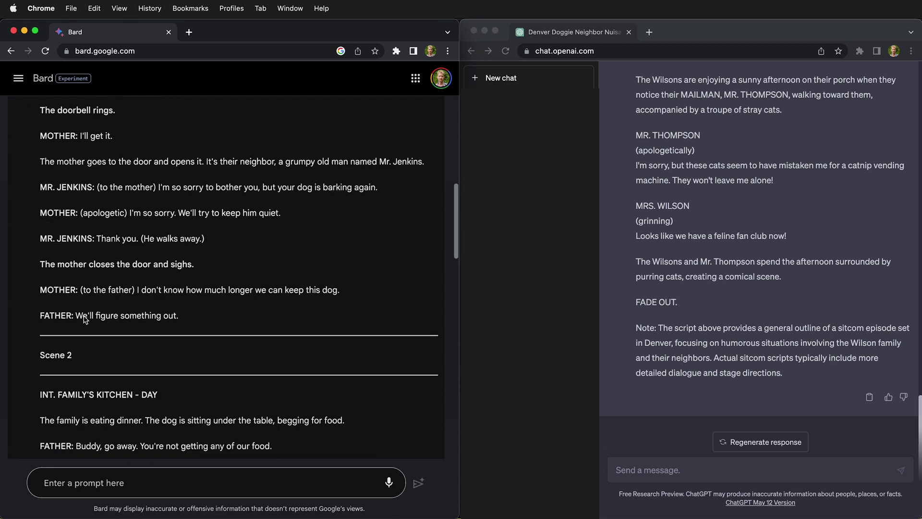
{"action": "scroll", "coordinate": [85, 320], "scroll_direction": "down", "scroll_amount": 2}
{"action": "scroll", "coordinate": [171, 350], "scroll_direction": "down", "scroll_amount": 13}
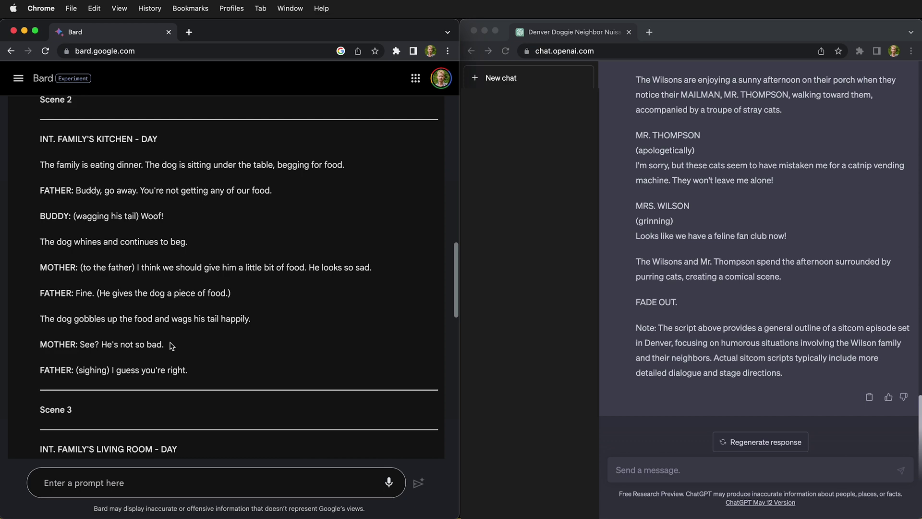
{"action": "scroll", "coordinate": [120, 369], "scroll_direction": "down", "scroll_amount": 5}
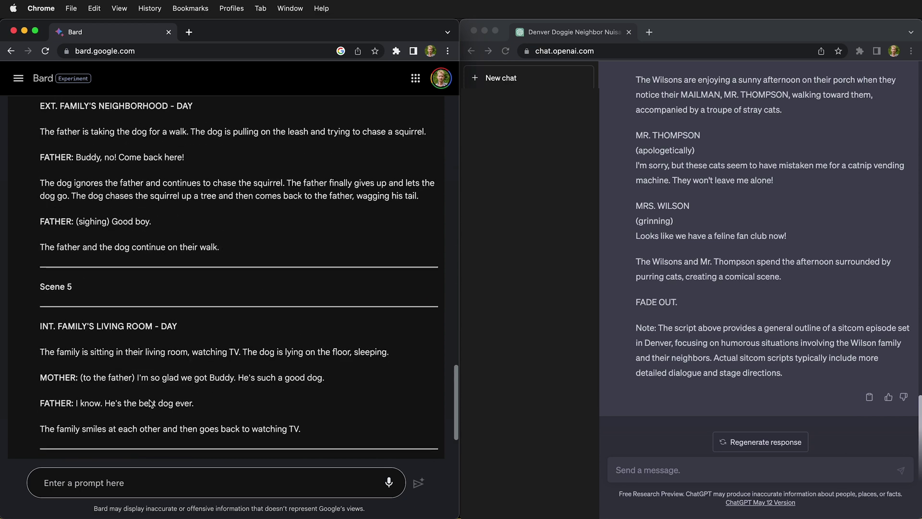
{"action": "scroll", "coordinate": [134, 393], "scroll_direction": "down", "scroll_amount": 2}
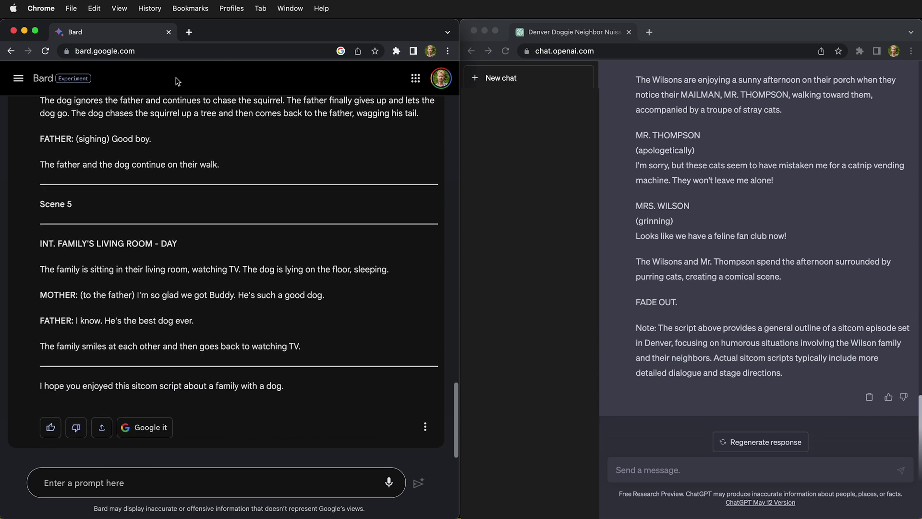
{"action": "scroll", "coordinate": [106, 214], "scroll_direction": "up", "scroll_amount": 20}
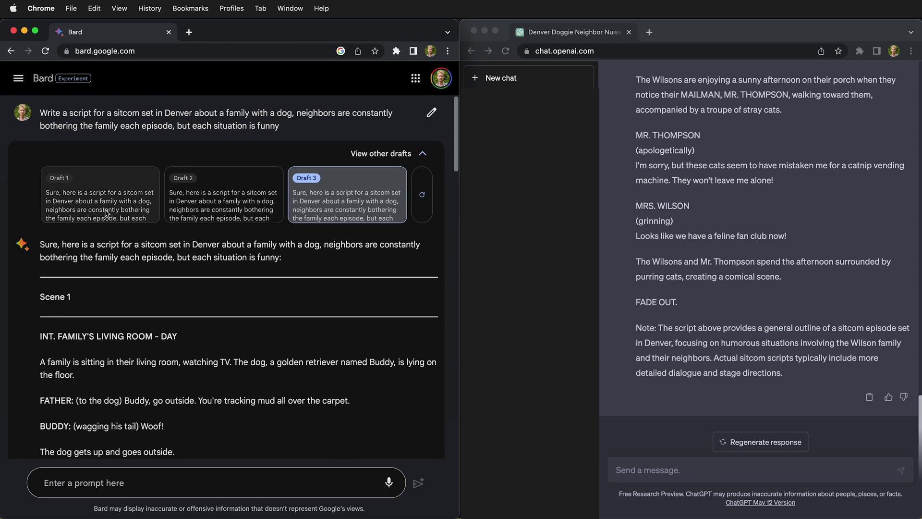
Step: Switch Bard to Draft 1 and read its Sparky script, ending at Scene 2
{"action": "left_click", "coordinate": [107, 214]}
{"action": "scroll", "coordinate": [169, 416], "scroll_direction": "down", "scroll_amount": 15}
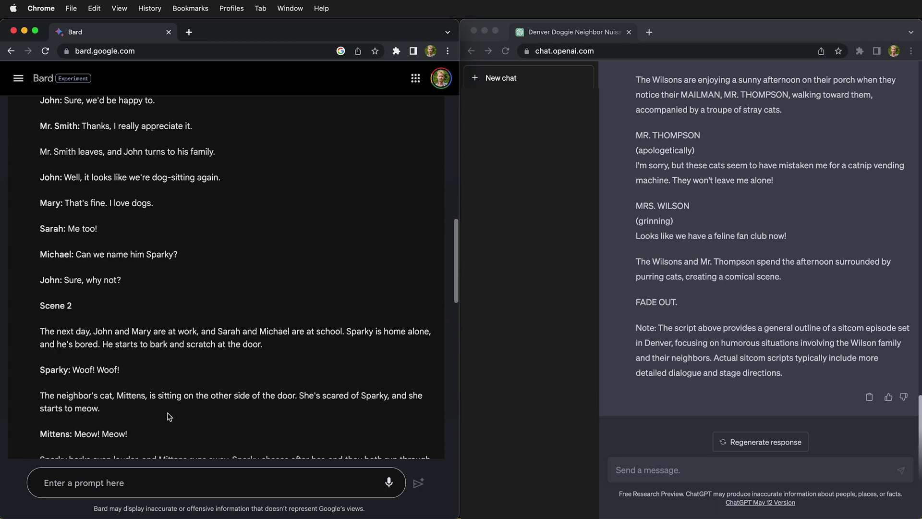
{"action": "scroll", "coordinate": [169, 416], "scroll_direction": "down", "scroll_amount": 7}
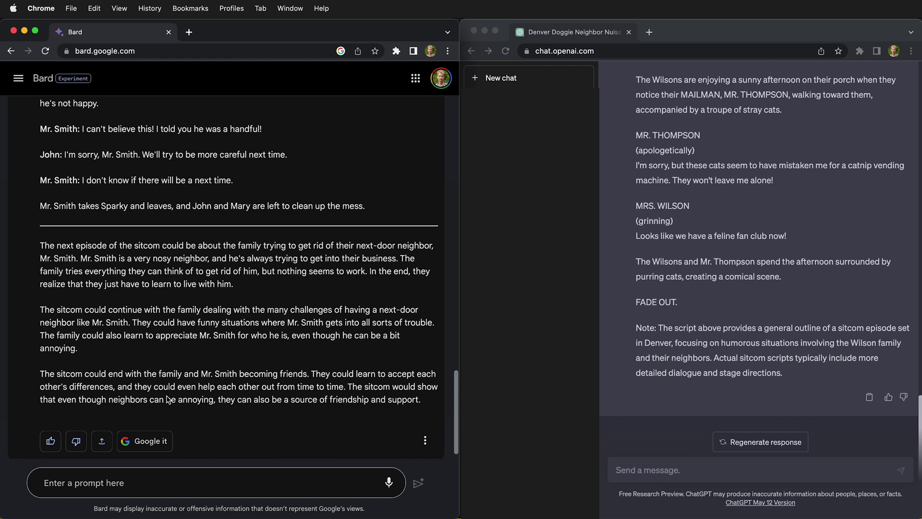
{"action": "scroll", "coordinate": [187, 389], "scroll_direction": "up", "scroll_amount": 5}
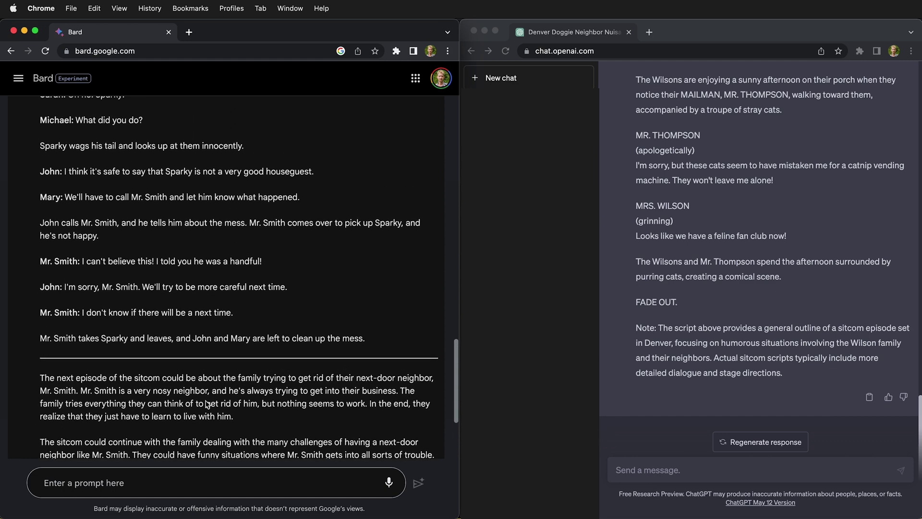
{"action": "scroll", "coordinate": [207, 405], "scroll_direction": "up", "scroll_amount": 4}
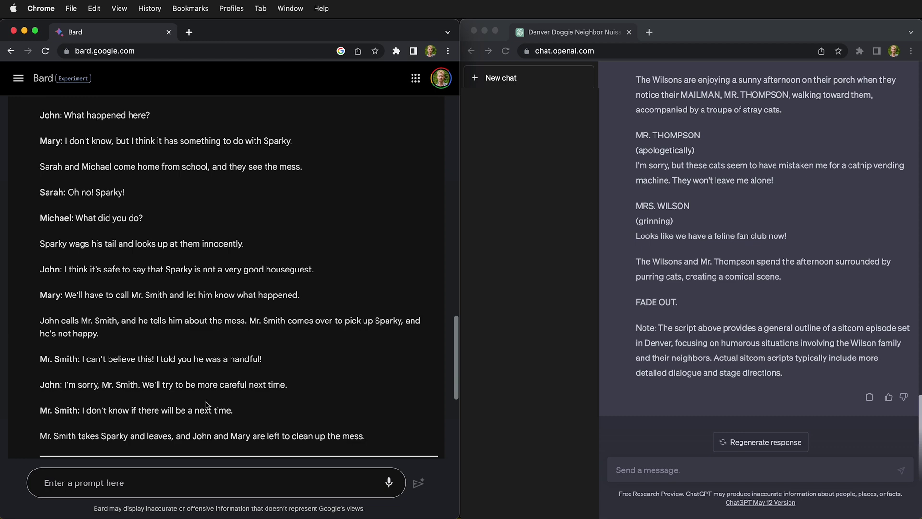
{"action": "scroll", "coordinate": [207, 405], "scroll_direction": "up", "scroll_amount": 8}
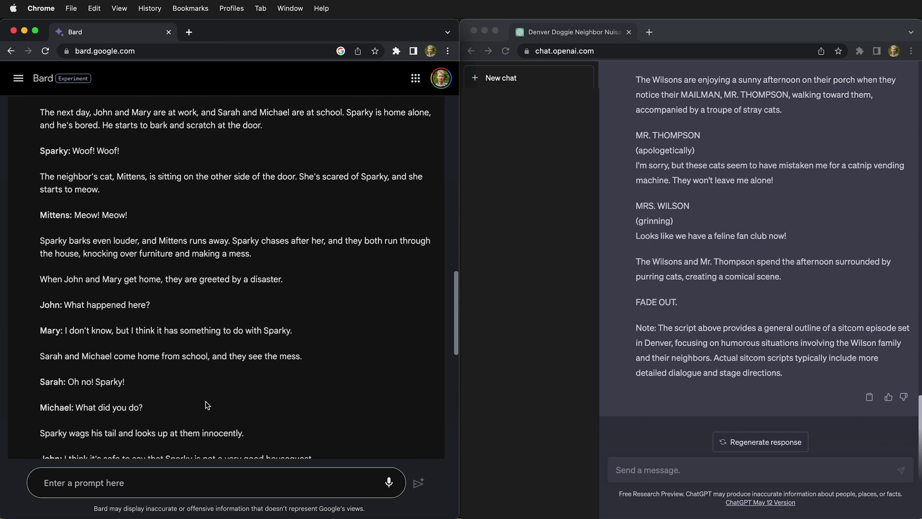
{"action": "scroll", "coordinate": [206, 405], "scroll_direction": "up", "scroll_amount": 5}
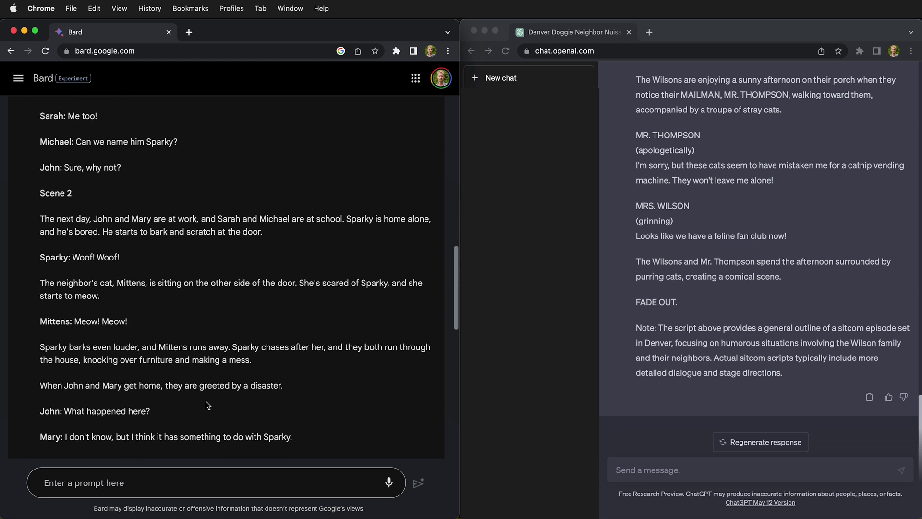
{"action": "scroll", "coordinate": [835, 218], "scroll_direction": "up", "scroll_amount": 10}
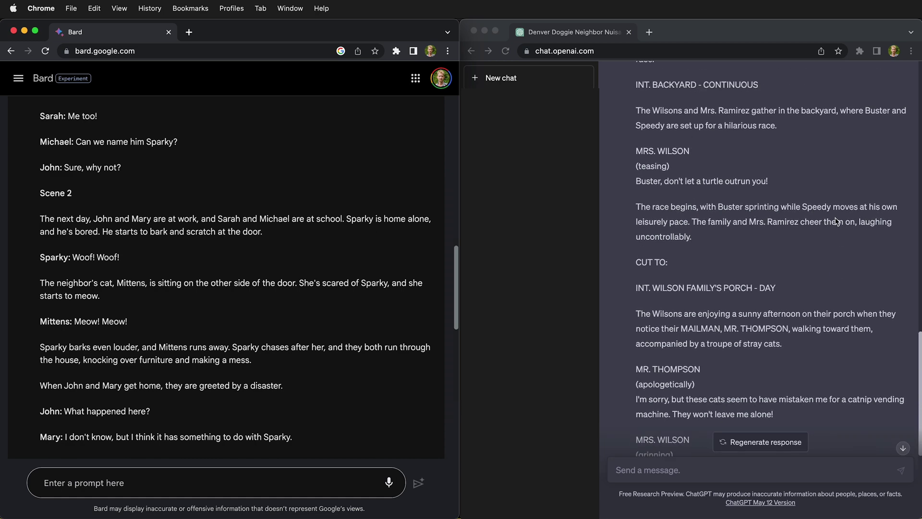
{"action": "scroll", "coordinate": [836, 220], "scroll_direction": "up", "scroll_amount": 4}
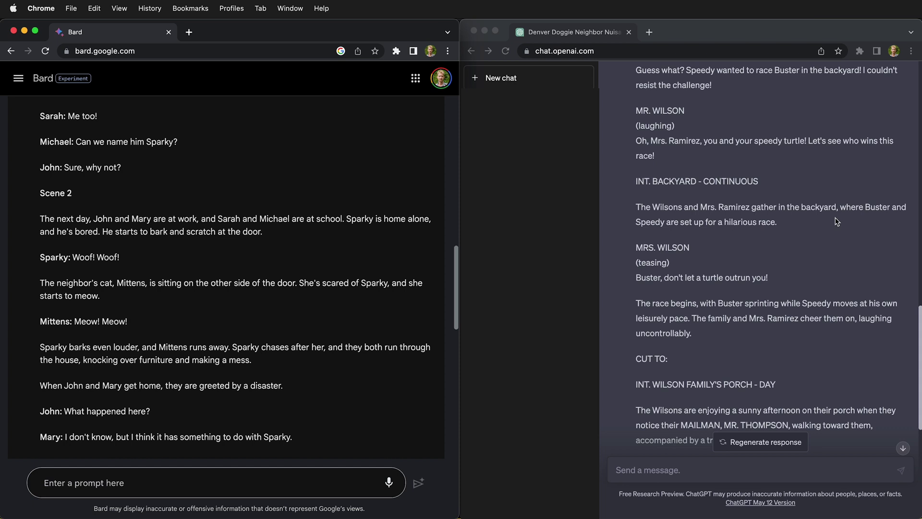
{"action": "scroll", "coordinate": [837, 221], "scroll_direction": "up", "scroll_amount": 3}
{"action": "scroll", "coordinate": [836, 221], "scroll_direction": "up", "scroll_amount": 1}
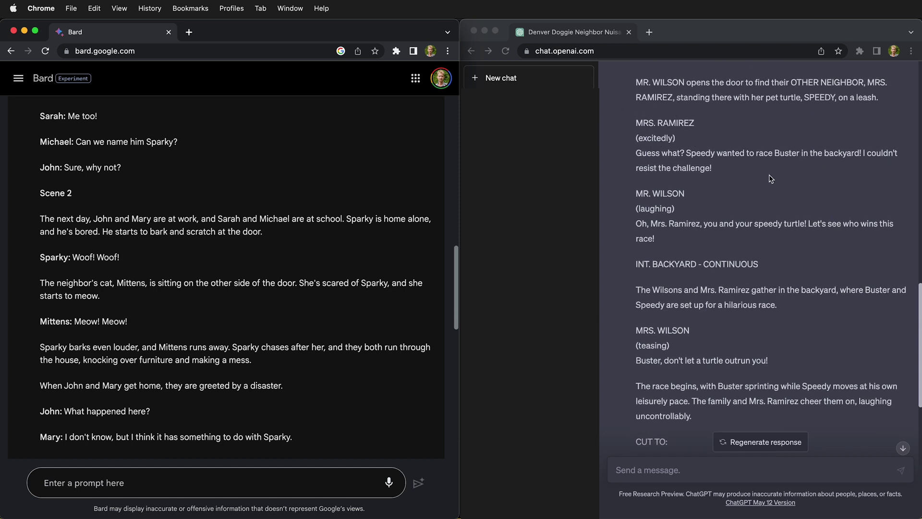
{"action": "scroll", "coordinate": [770, 175], "scroll_direction": "up", "scroll_amount": 7}
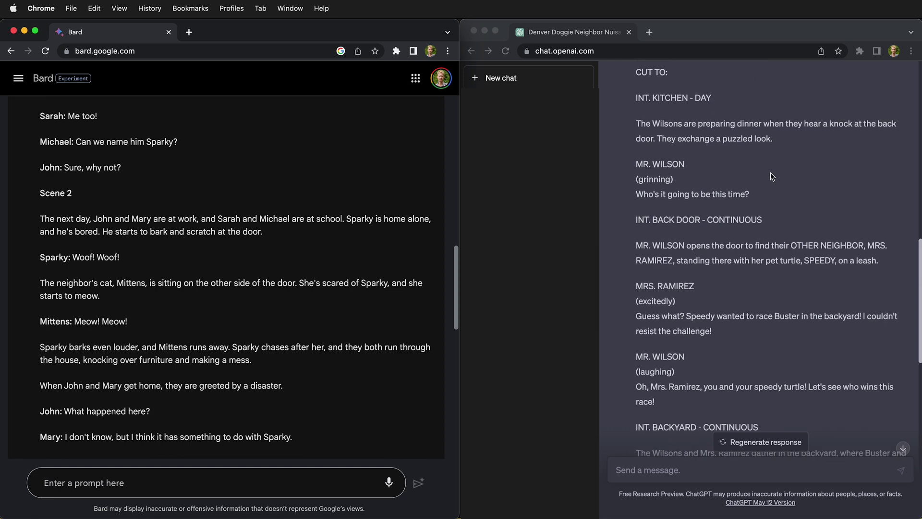
{"action": "scroll", "coordinate": [770, 172], "scroll_direction": "up", "scroll_amount": 3}
{"action": "scroll", "coordinate": [771, 172], "scroll_direction": "up", "scroll_amount": 9}
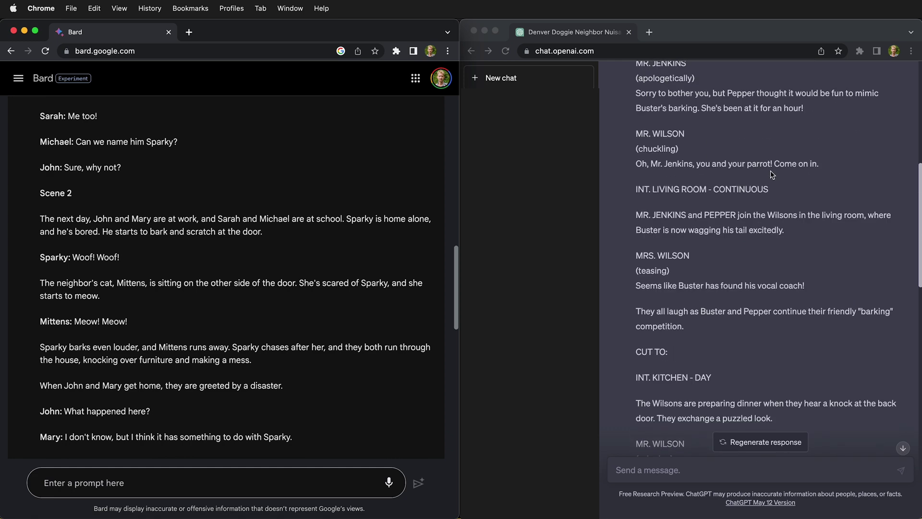
{"action": "scroll", "coordinate": [771, 172], "scroll_direction": "up", "scroll_amount": 10}
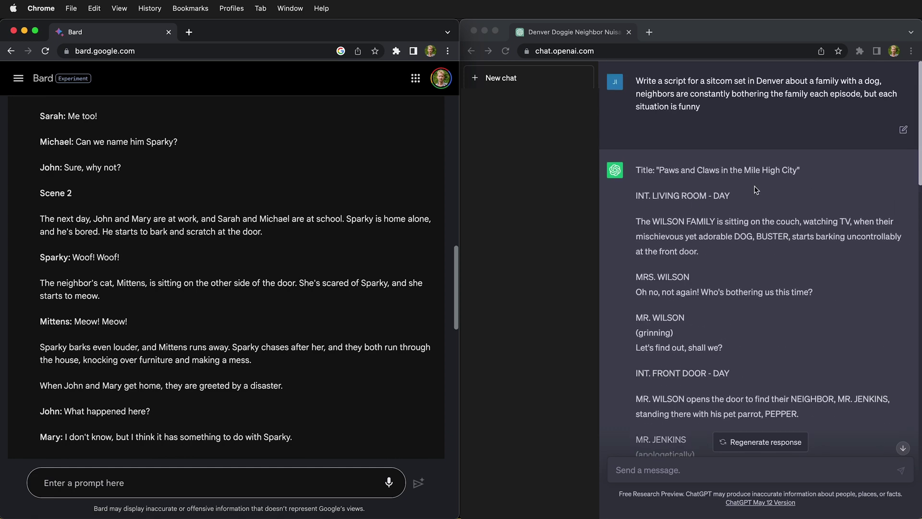
{"action": "scroll", "coordinate": [756, 190], "scroll_direction": "down", "scroll_amount": 6}
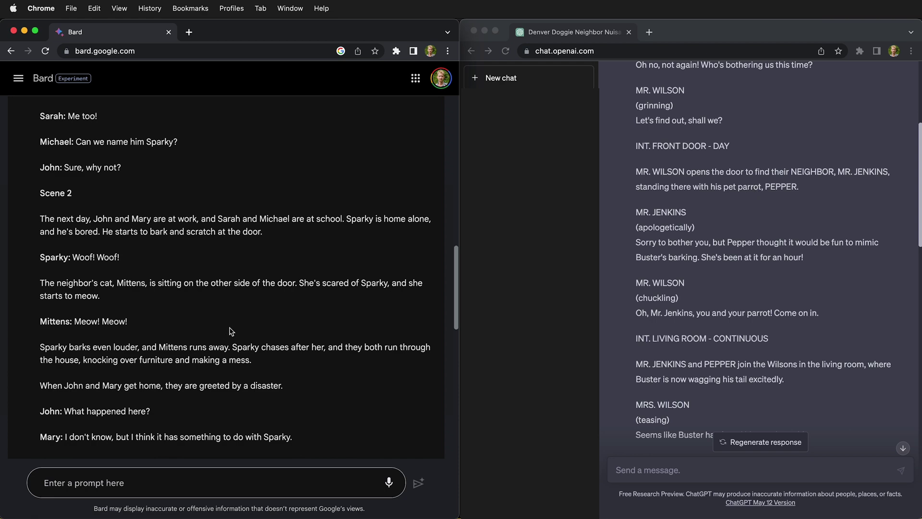
{"action": "scroll", "coordinate": [231, 331], "scroll_direction": "down", "scroll_amount": 15}
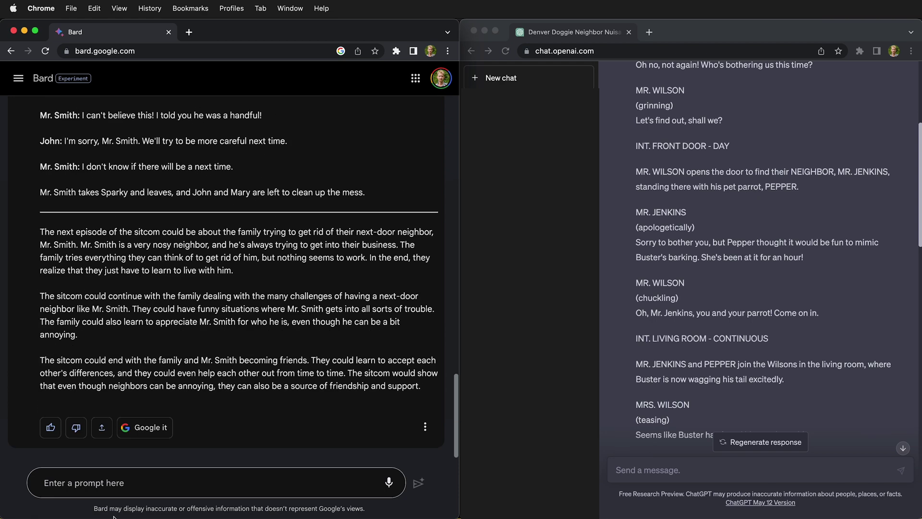
Step: Ask Bard to rewrite the script with detailed set descriptions, cameras and lighting
{"action": "left_click", "coordinate": [138, 483]}
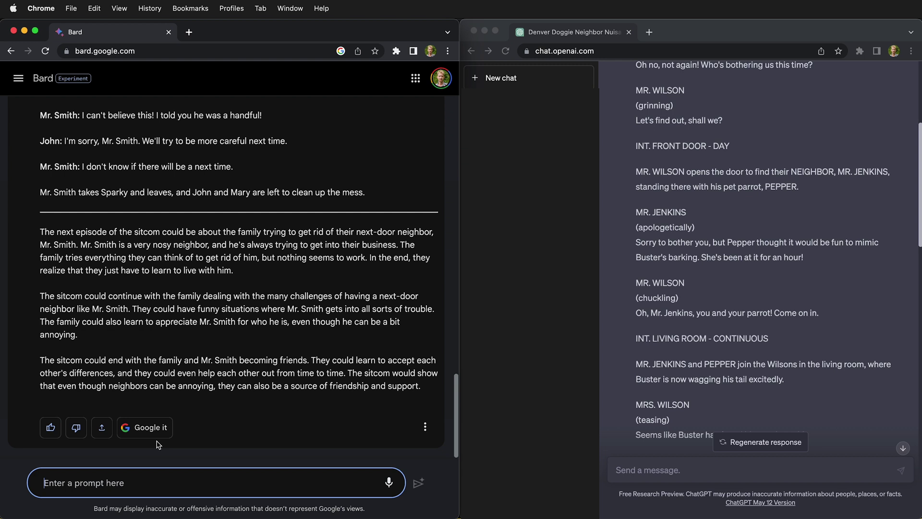
{"action": "type", "text": "reqrite the script with more dialogue, an"}
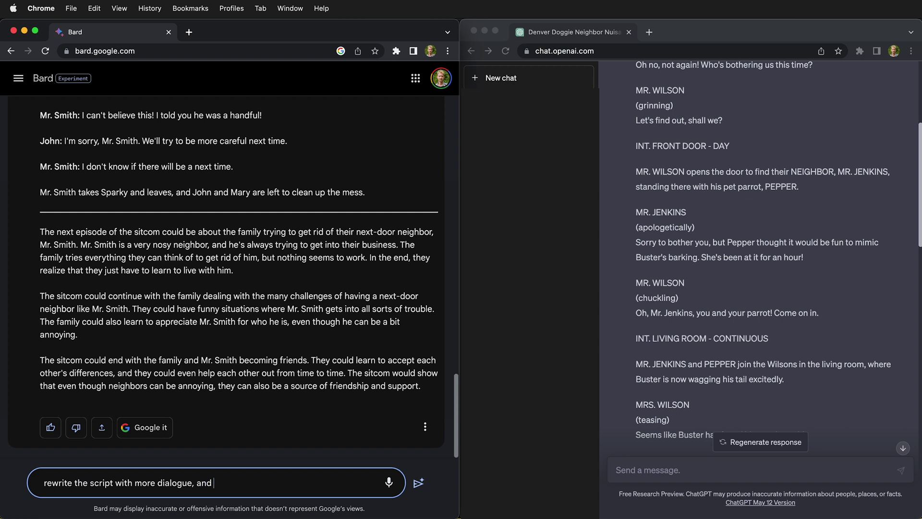
{"action": "type", "text": "detailed descriptions of the sets"}
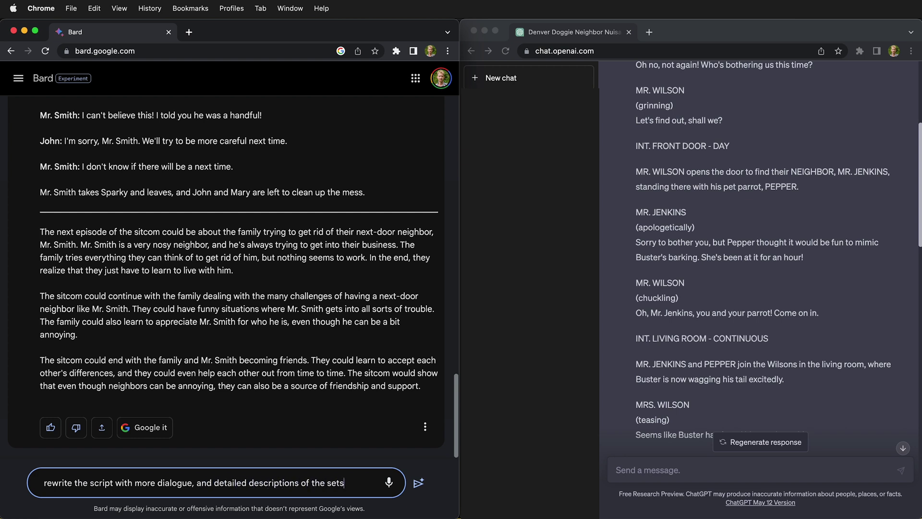
{"action": "type", "text": ", describe the "}
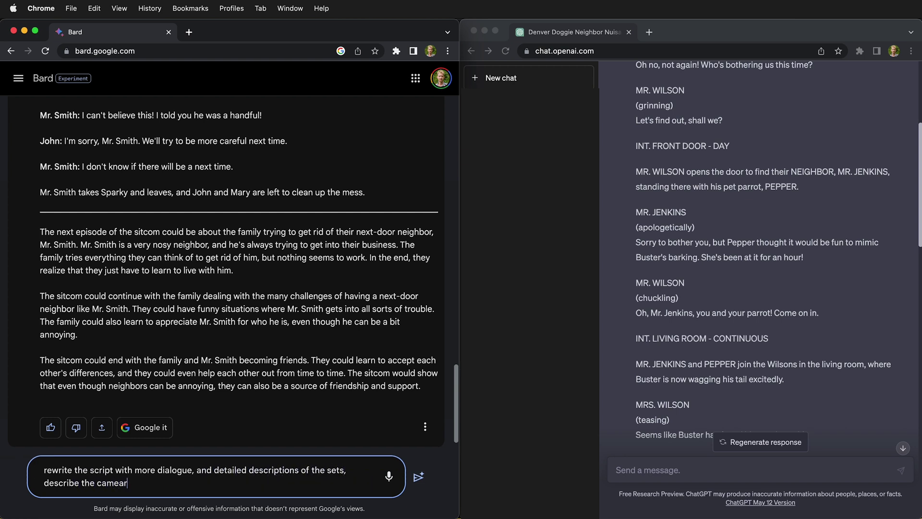
{"action": "type", "text": "camers"}
{"action": "key", "text": "BackSpace"}
{"action": "type", "text": "as and lighting"}
{"action": "key", "text": "Return"}
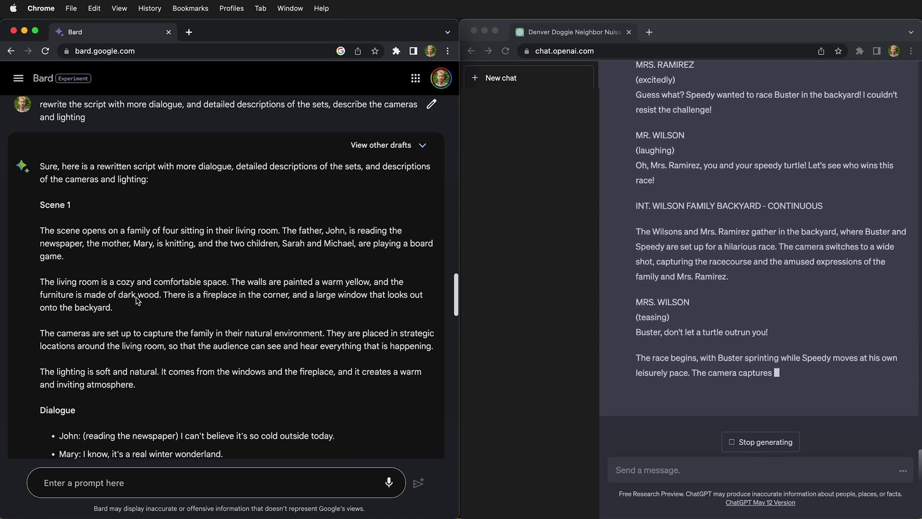
{"action": "scroll", "coordinate": [138, 302], "scroll_direction": "down", "scroll_amount": 2}
{"action": "scroll", "coordinate": [137, 306], "scroll_direction": "down", "scroll_amount": 2}
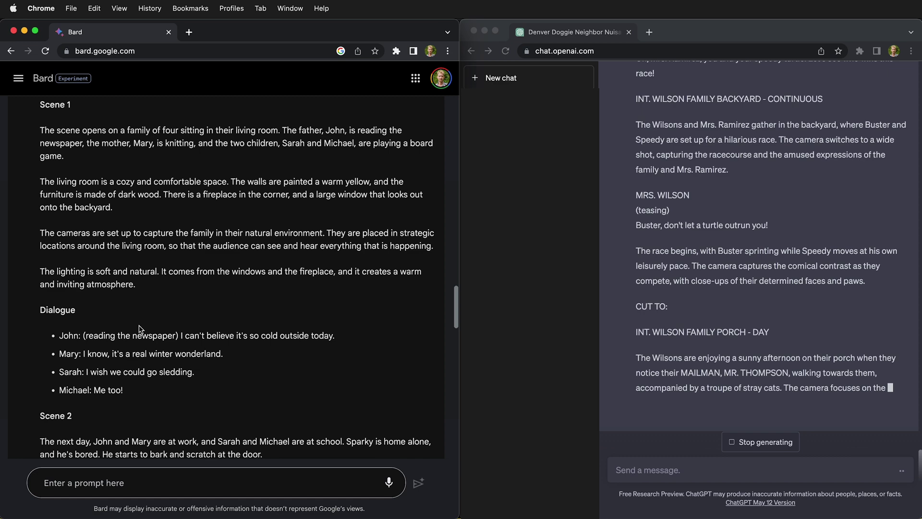
{"action": "scroll", "coordinate": [104, 351], "scroll_direction": "down", "scroll_amount": 2}
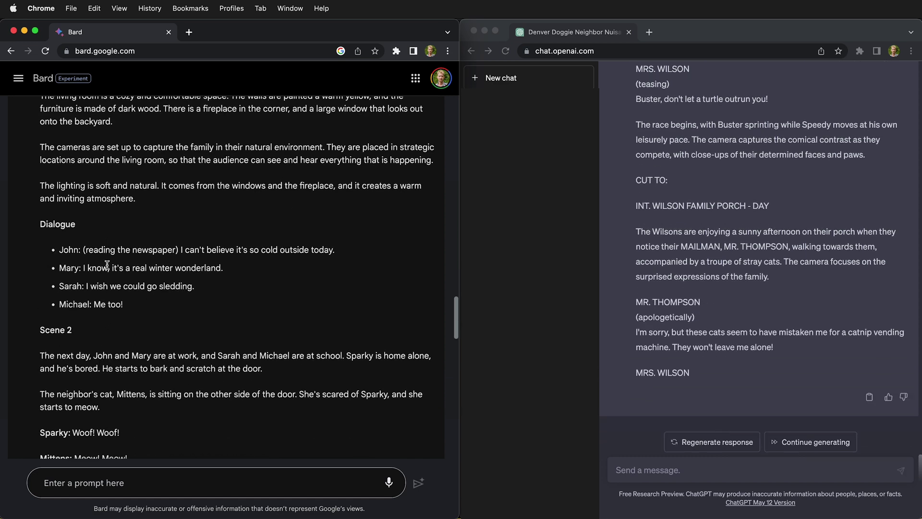
{"action": "scroll", "coordinate": [103, 318], "scroll_direction": "down", "scroll_amount": 6}
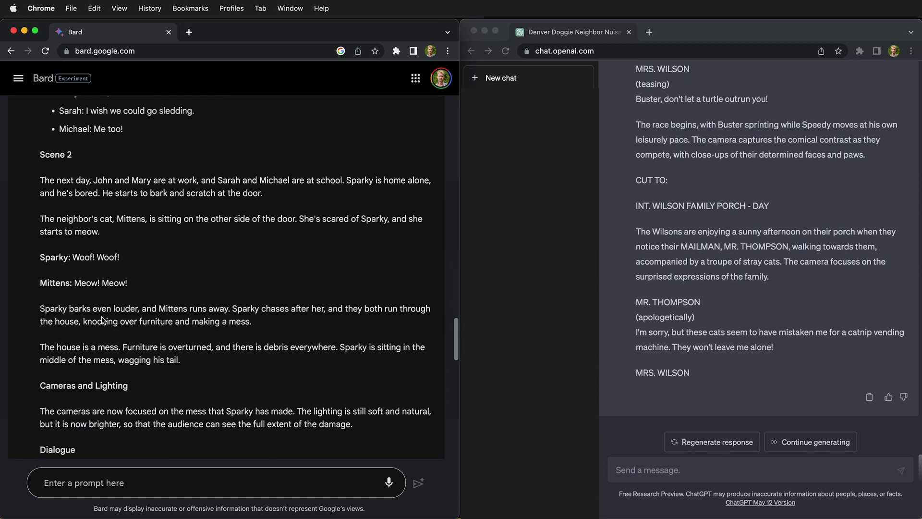
{"action": "scroll", "coordinate": [102, 320], "scroll_direction": "down", "scroll_amount": 1}
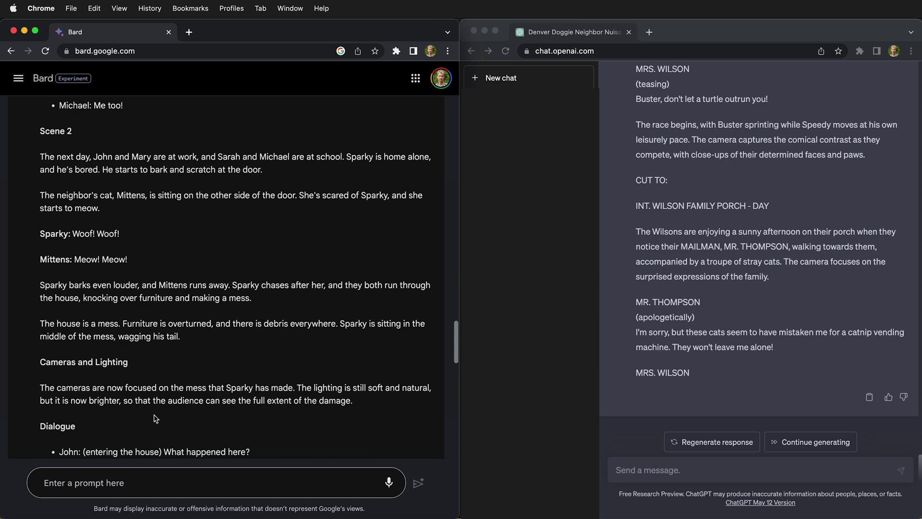
{"action": "scroll", "coordinate": [156, 418], "scroll_direction": "down", "scroll_amount": 7}
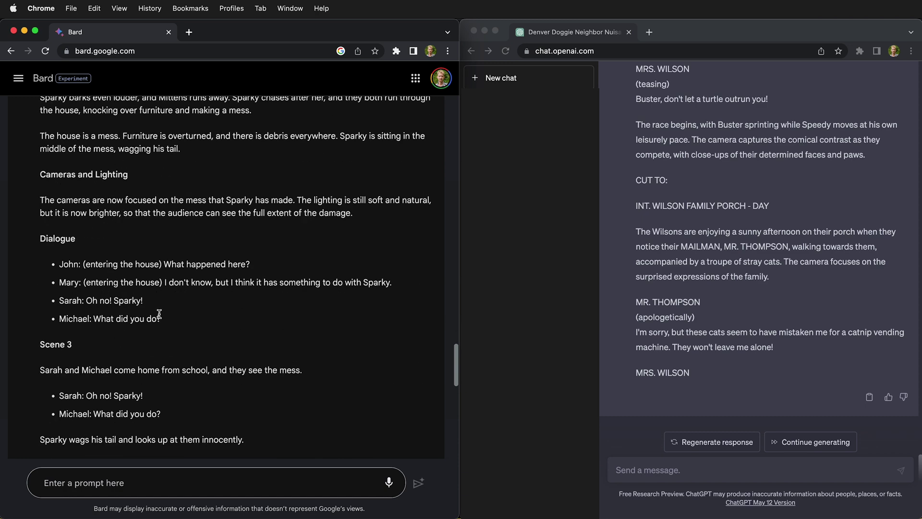
{"action": "scroll", "coordinate": [159, 314], "scroll_direction": "down", "scroll_amount": 20}
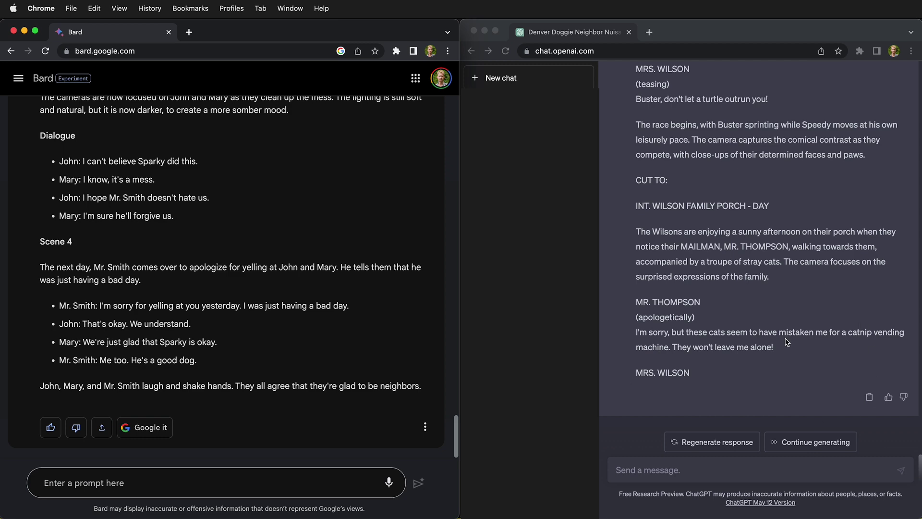
{"action": "scroll", "coordinate": [786, 342], "scroll_direction": "up", "scroll_amount": 7}
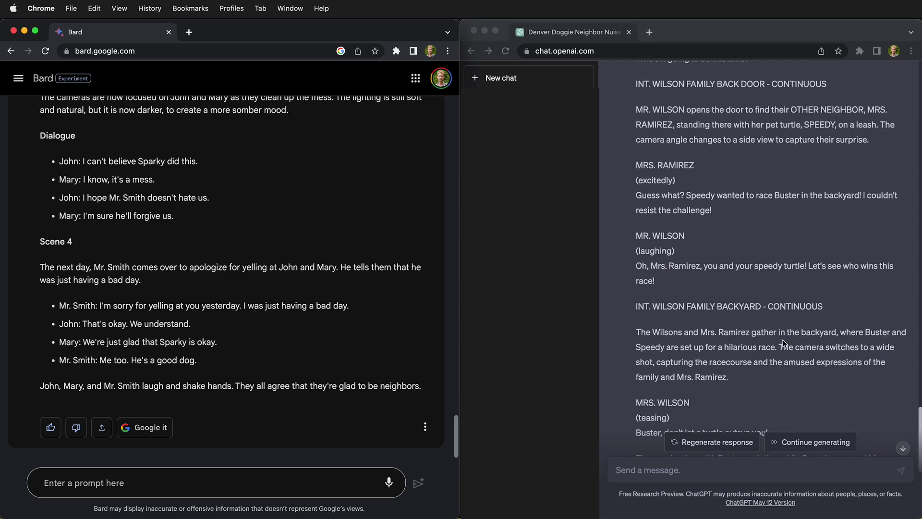
{"action": "scroll", "coordinate": [787, 341], "scroll_direction": "up", "scroll_amount": 2}
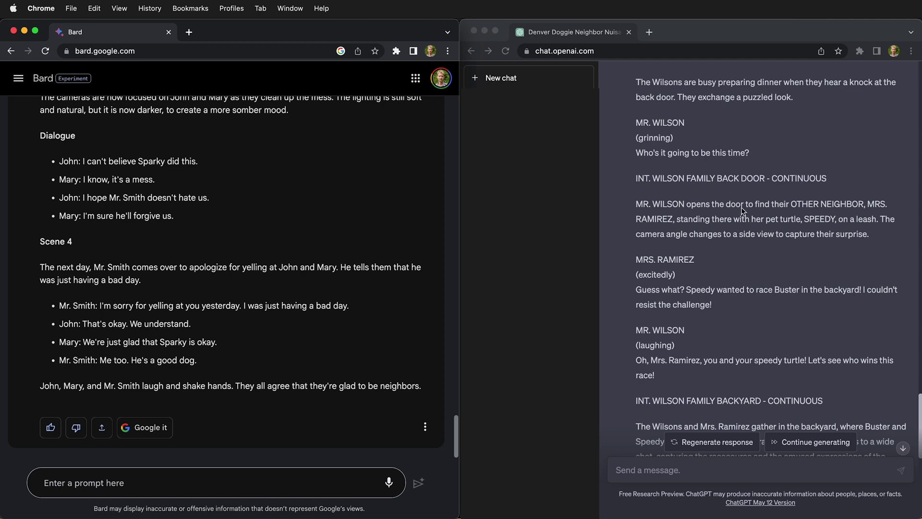
{"action": "scroll", "coordinate": [744, 211], "scroll_direction": "up", "scroll_amount": 5}
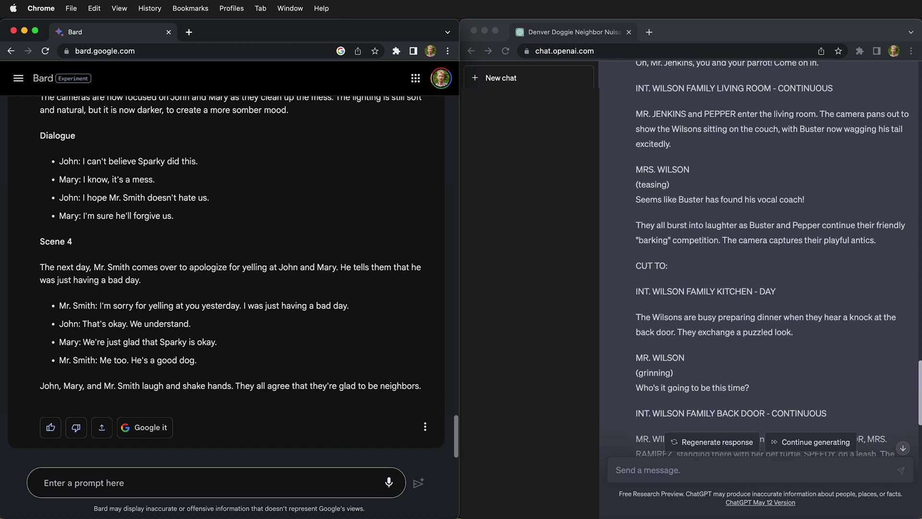
Step: Type the 'new idea that has not been on tv, add more details' request in Bard and send it to ChatGPT
{"action": "left_click", "coordinate": [183, 486]}
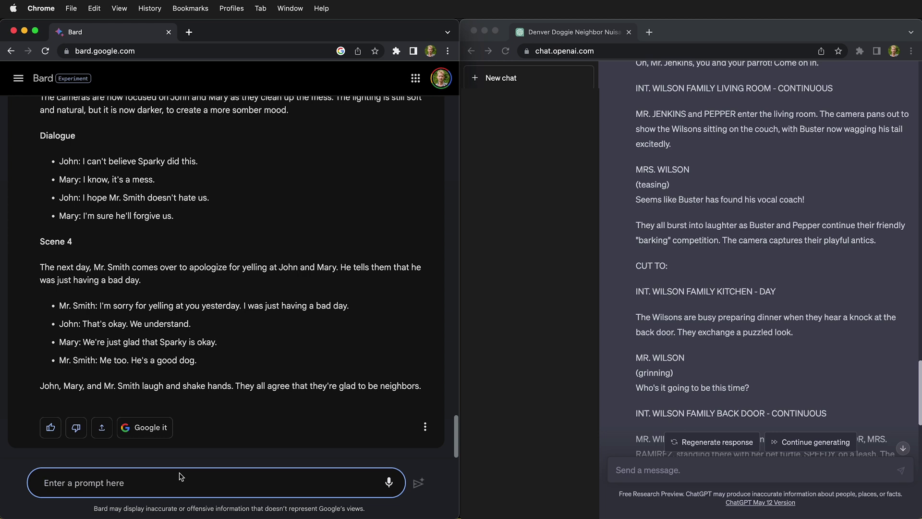
{"action": "type", "text": "rewrite the script w"}
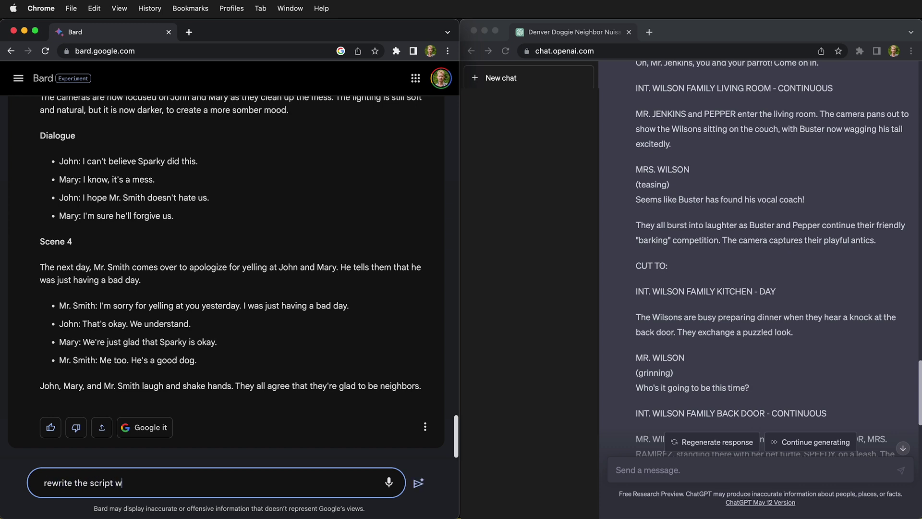
{"action": "type", "text": "ith a new idea that has not be"}
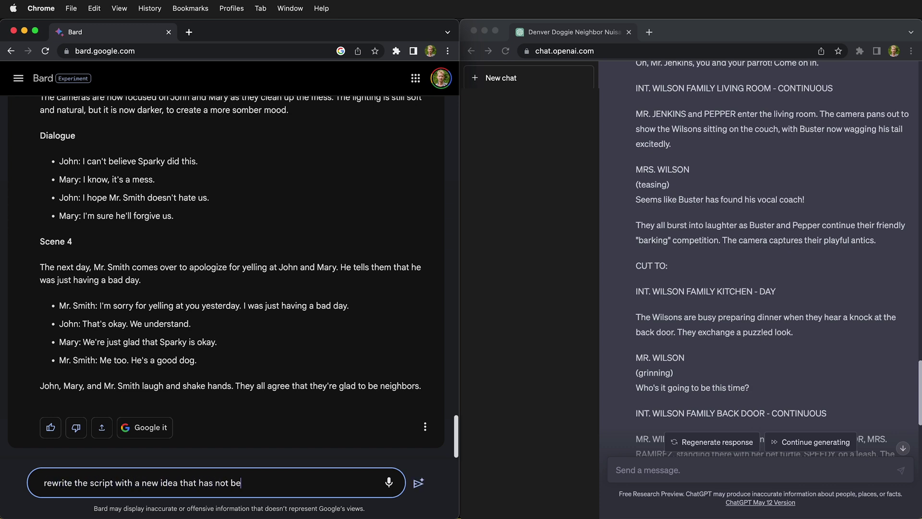
{"action": "type", "text": "en on tv and and add more details"}
{"action": "key", "text": "super+a"}
{"action": "key", "text": "super+c"}
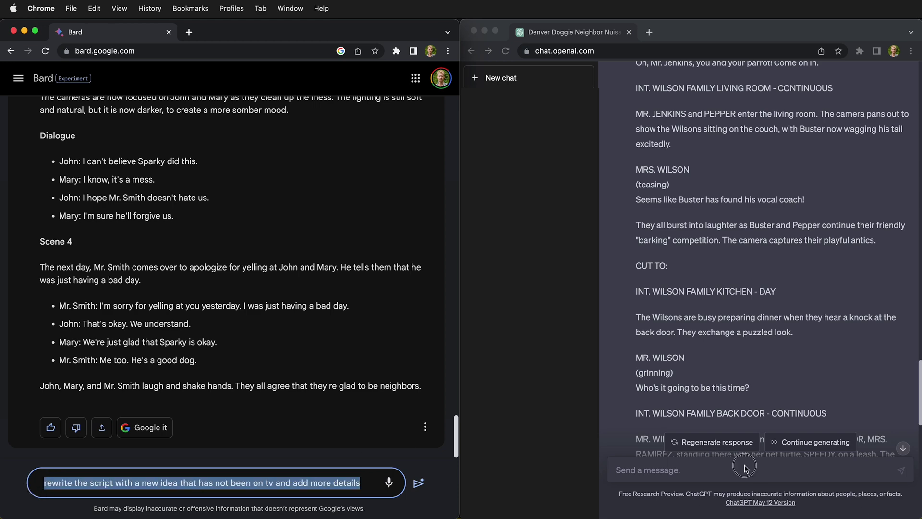
{"action": "key", "text": "super+grave"}
{"action": "key", "text": "super+v"}
{"action": "key", "text": "Return"}
{"action": "left_click", "coordinate": [416, 483]}
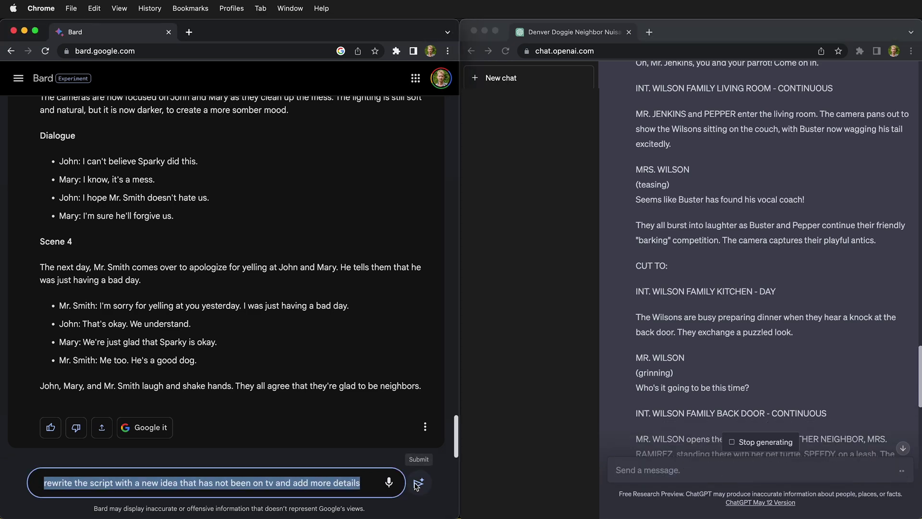
Step: Submit the rewrite request to Bard and read its suspicious-men script into Scene 3
{"action": "left_click", "coordinate": [416, 483]}
{"action": "scroll", "coordinate": [737, 339], "scroll_direction": "down", "scroll_amount": 15}
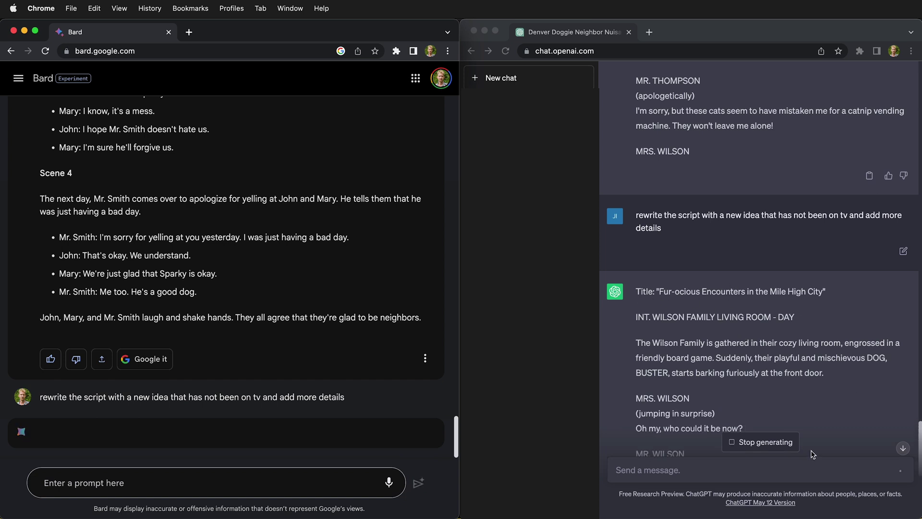
{"action": "scroll", "coordinate": [812, 365], "scroll_direction": "down", "scroll_amount": 4}
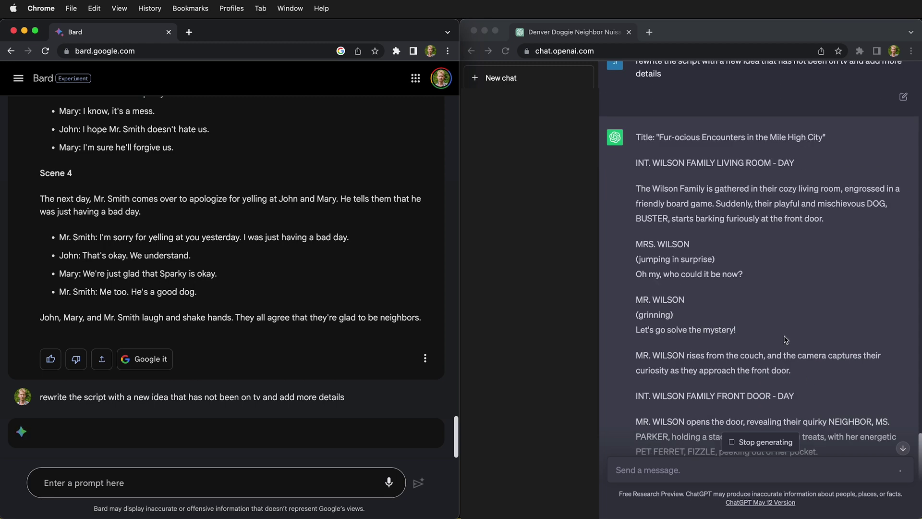
{"action": "scroll", "coordinate": [784, 335], "scroll_direction": "down", "scroll_amount": 2}
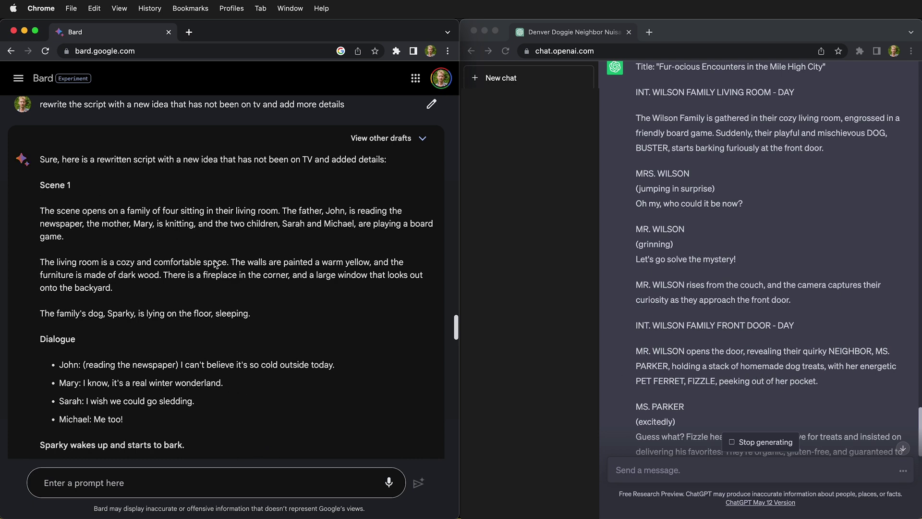
{"action": "scroll", "coordinate": [243, 295], "scroll_direction": "down", "scroll_amount": 3}
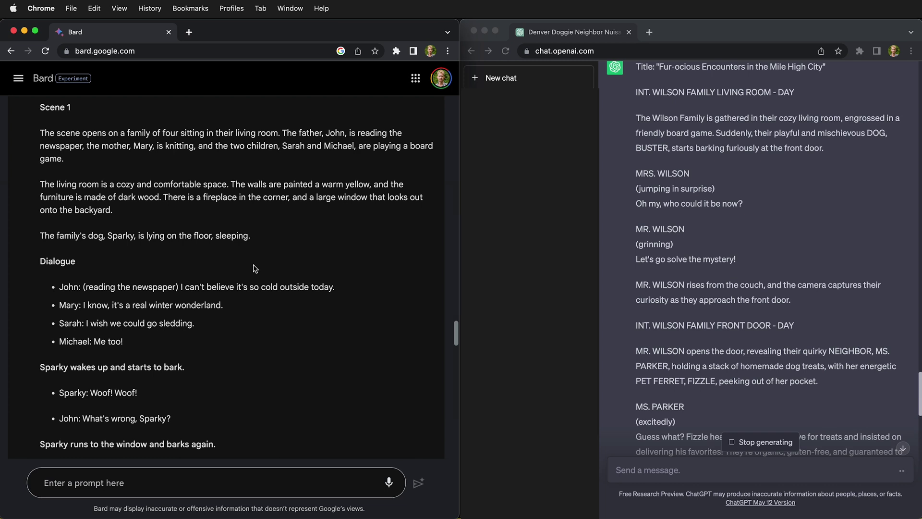
{"action": "scroll", "coordinate": [245, 336], "scroll_direction": "down", "scroll_amount": 7}
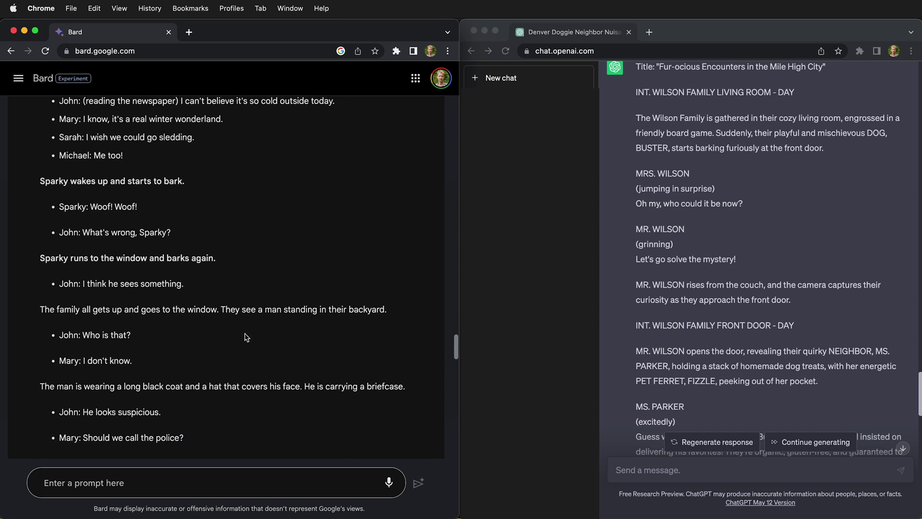
{"action": "scroll", "coordinate": [245, 336], "scroll_direction": "down", "scroll_amount": 20}
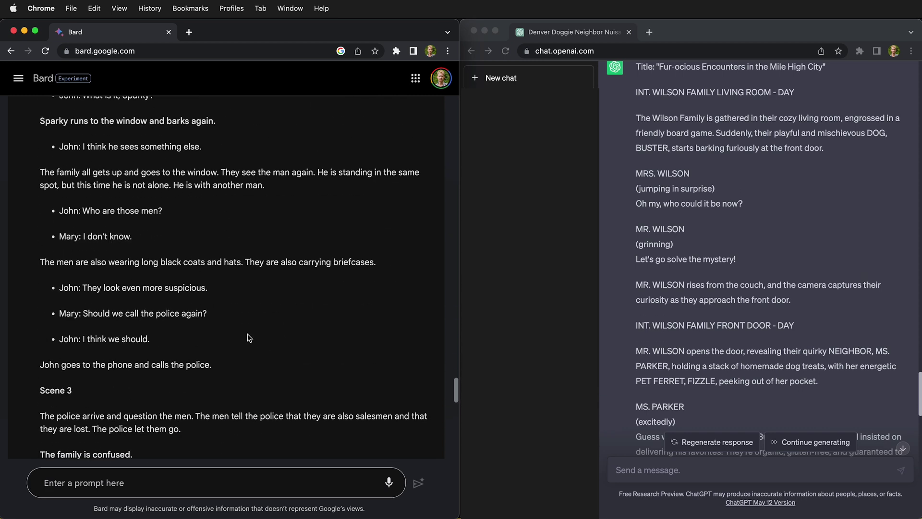
{"action": "scroll", "coordinate": [250, 337], "scroll_direction": "down", "scroll_amount": 18}
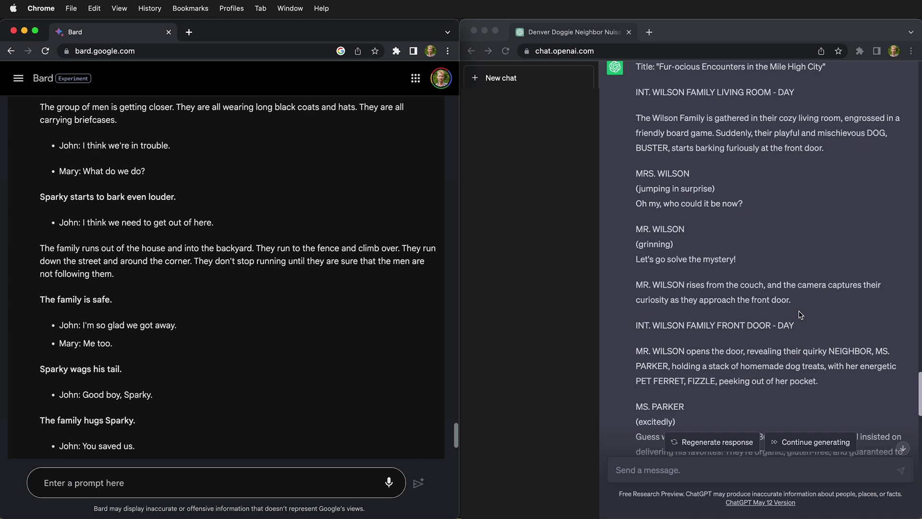
{"action": "scroll", "coordinate": [801, 314], "scroll_direction": "down", "scroll_amount": 8}
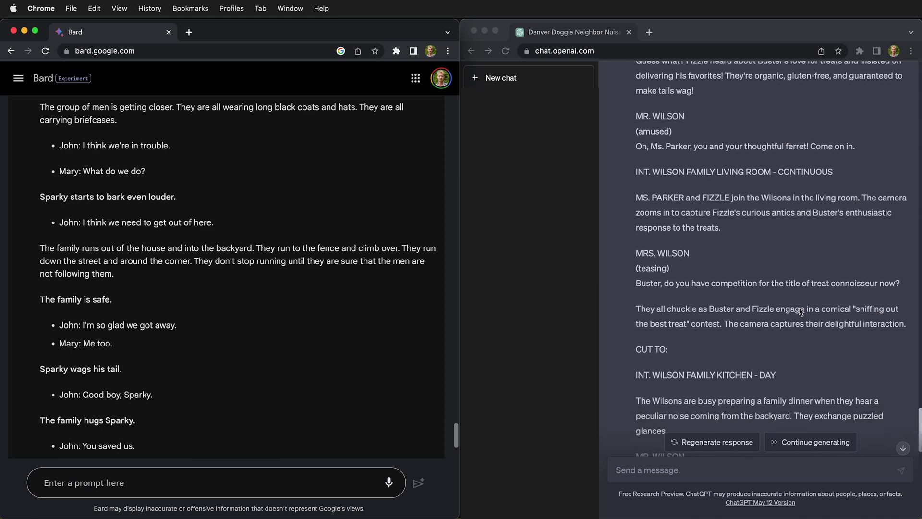
{"action": "scroll", "coordinate": [801, 311], "scroll_direction": "down", "scroll_amount": 5}
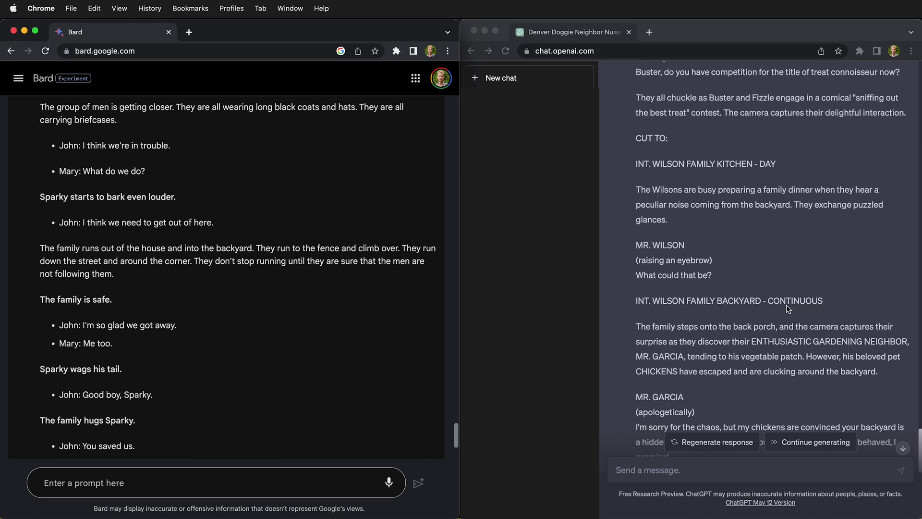
{"action": "scroll", "coordinate": [787, 308], "scroll_direction": "down", "scroll_amount": 2}
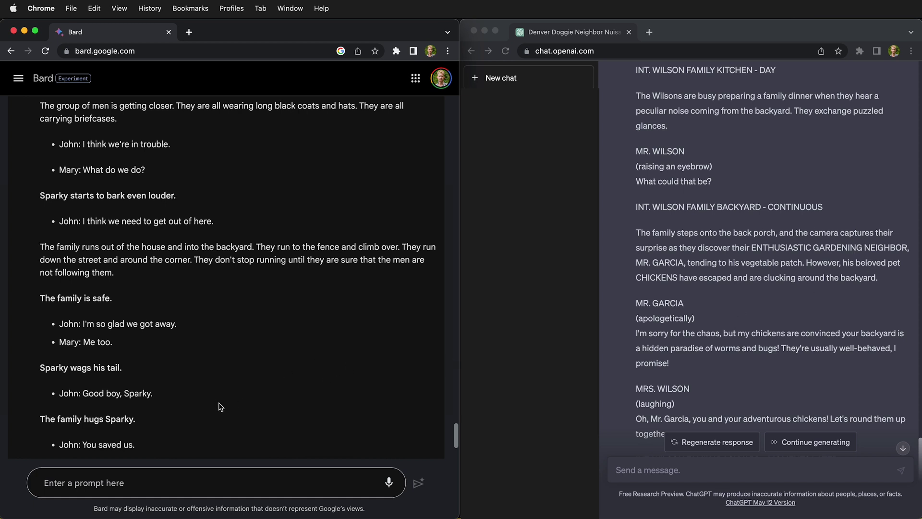
{"action": "scroll", "coordinate": [221, 406], "scroll_direction": "down", "scroll_amount": 1}
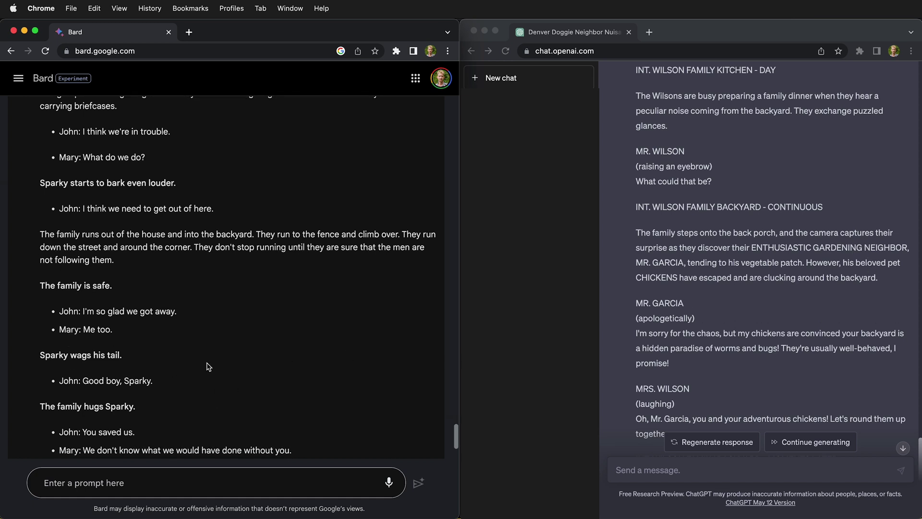
{"action": "scroll", "coordinate": [208, 368], "scroll_direction": "down", "scroll_amount": 3}
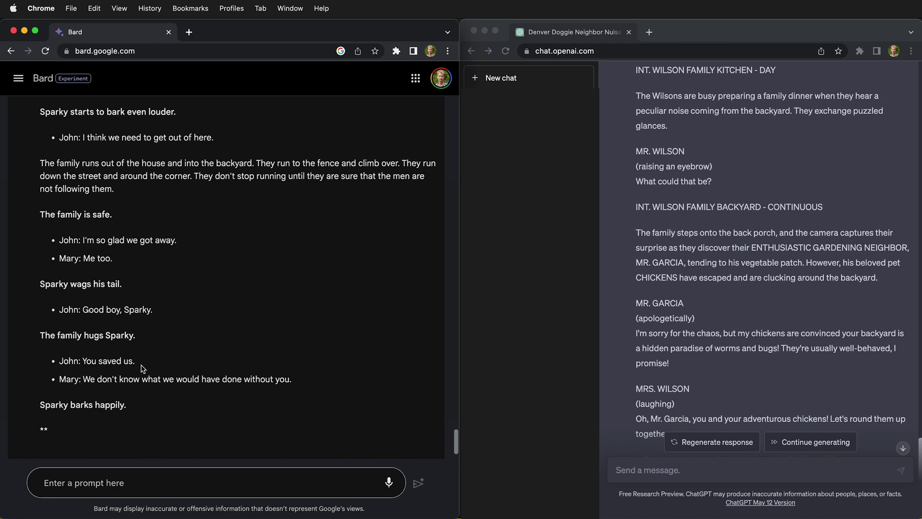
{"action": "scroll", "coordinate": [301, 359], "scroll_direction": "up", "scroll_amount": 1}
{"action": "scroll", "coordinate": [301, 360], "scroll_direction": "up", "scroll_amount": 10}
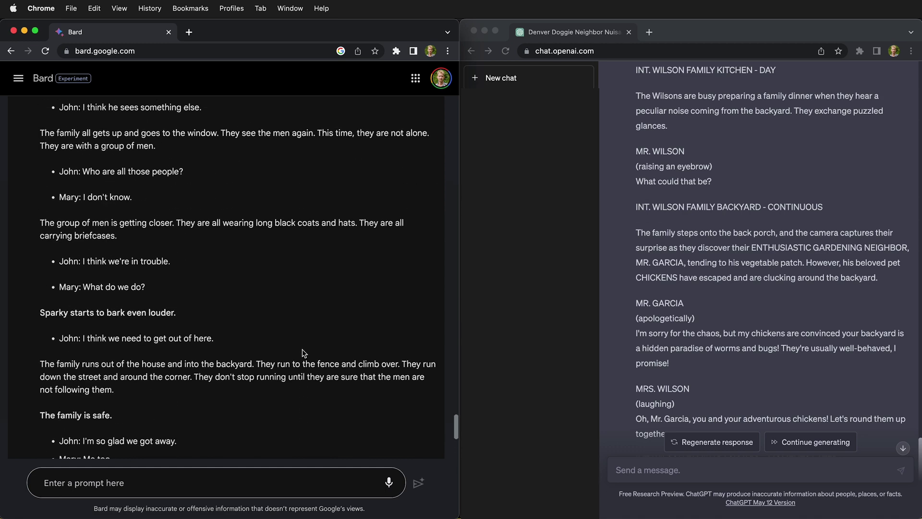
{"action": "scroll", "coordinate": [305, 350], "scroll_direction": "up", "scroll_amount": 8}
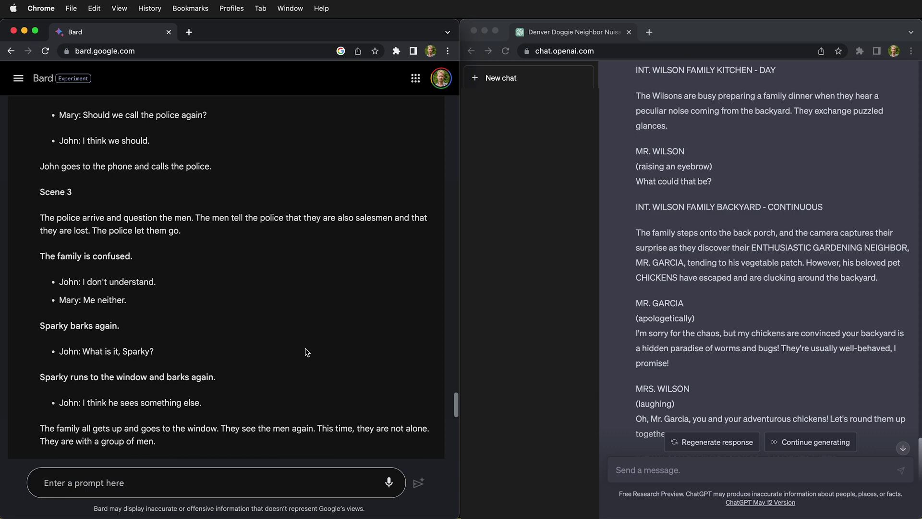
{"action": "scroll", "coordinate": [307, 355], "scroll_direction": "up", "scroll_amount": 12}
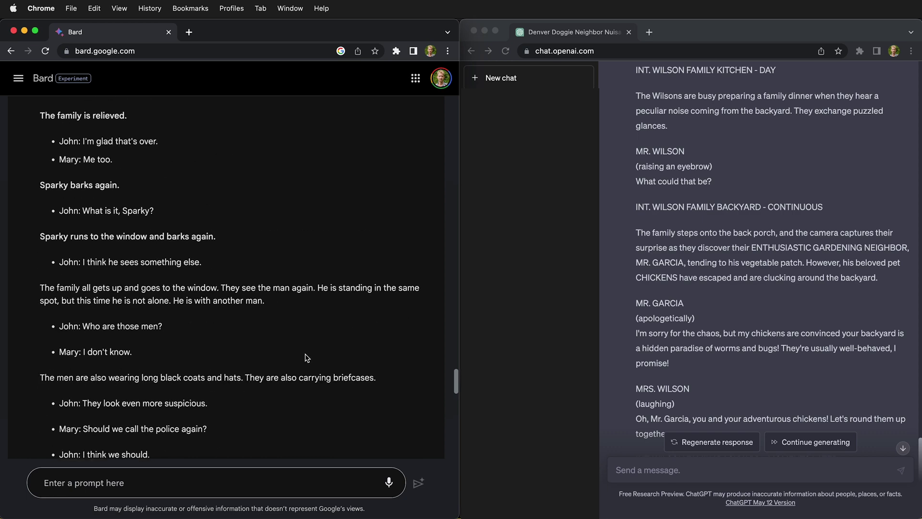
{"action": "scroll", "coordinate": [306, 358], "scroll_direction": "up", "scroll_amount": 20}
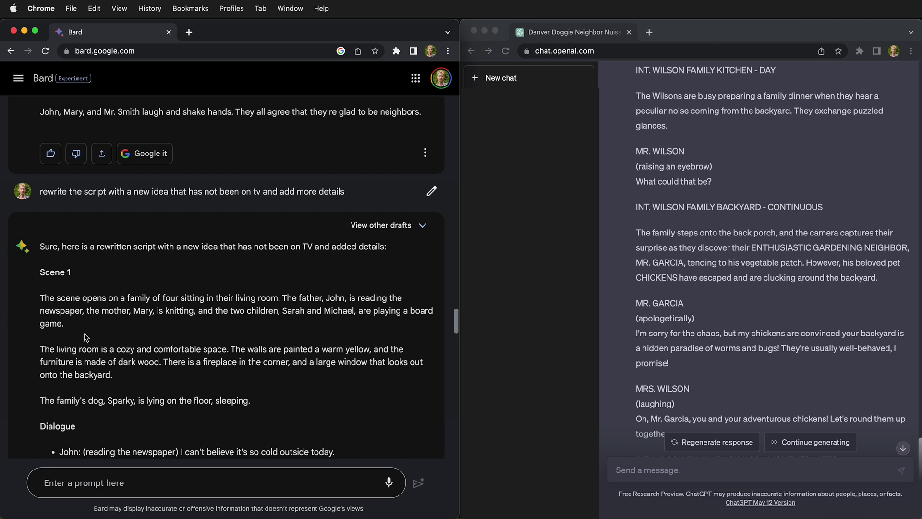
Step: Copy ChatGPT's Mr. Garcia chickens paragraph and send 'write a script about' plus it to Bard
{"action": "left_click", "coordinate": [787, 293]}
{"action": "left_click_drag", "start_coordinate": [897, 289], "coordinate": [632, 235]}
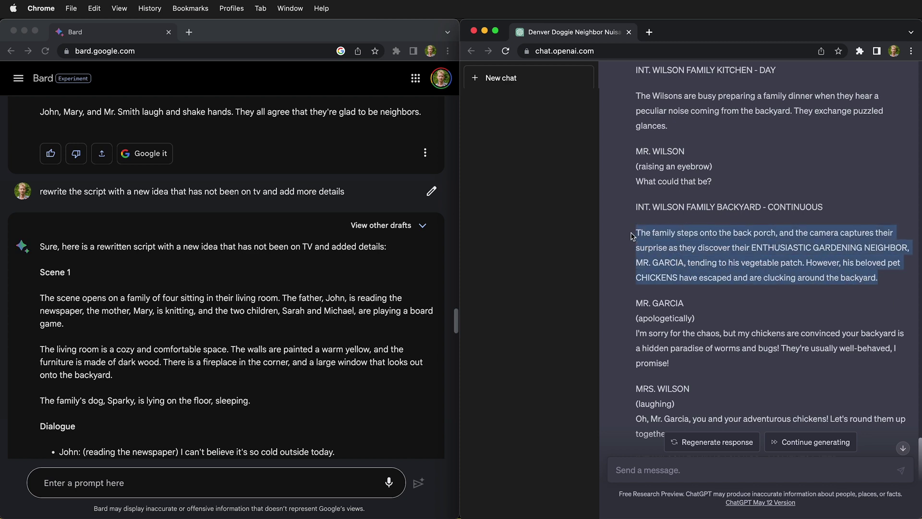
{"action": "key", "text": "super+c"}
{"action": "type", "text": "write a script"}
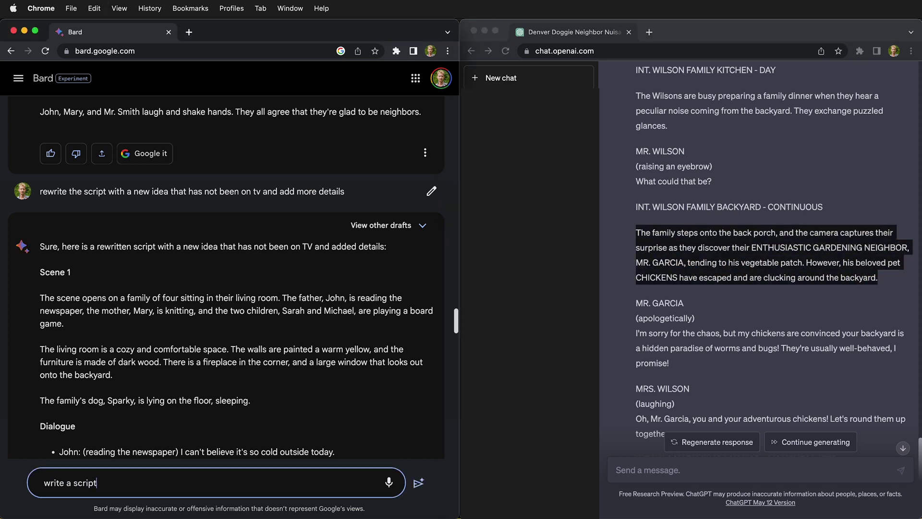
{"action": "type", "text": " about"}
{"action": "key", "text": "super+v"}
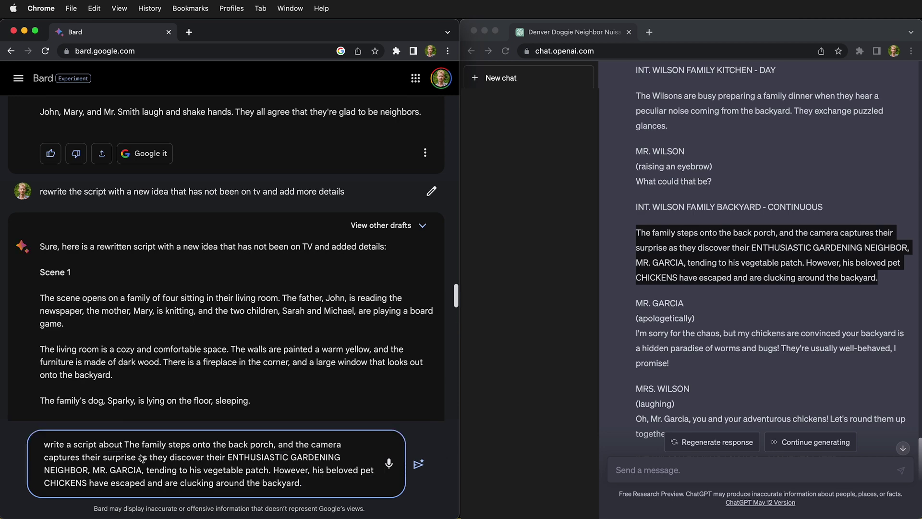
{"action": "left_click", "coordinate": [418, 482]}
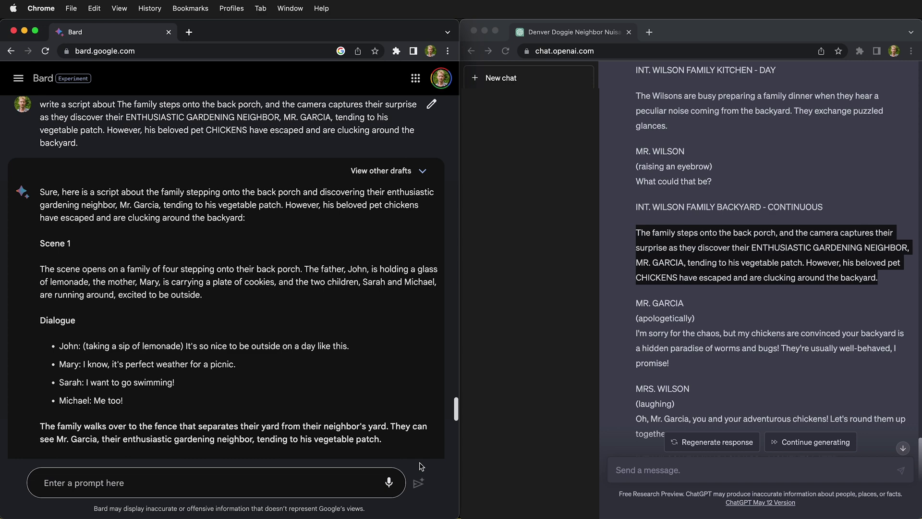
Step: Read Bard's script of John's family helping Mr. Garcia catch his escaped chickens
{"action": "scroll", "coordinate": [136, 401], "scroll_direction": "down", "scroll_amount": 5}
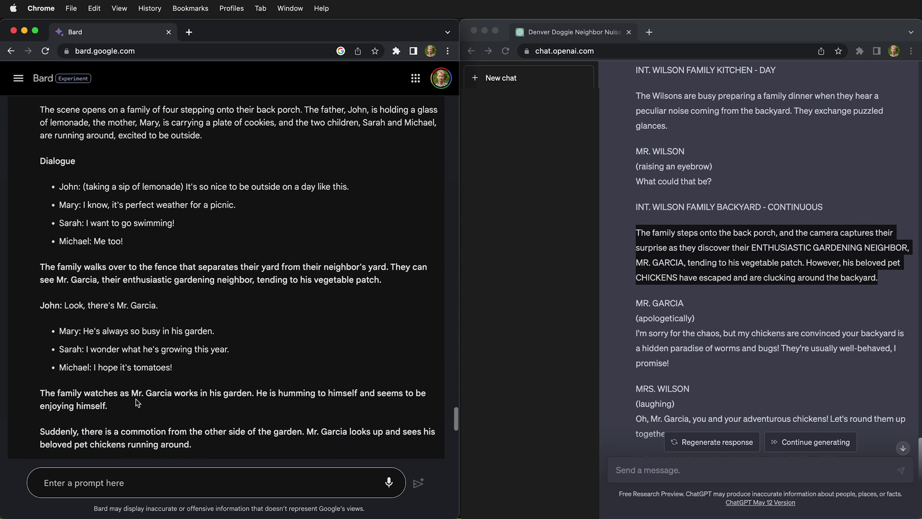
{"action": "scroll", "coordinate": [137, 402], "scroll_direction": "down", "scroll_amount": 15}
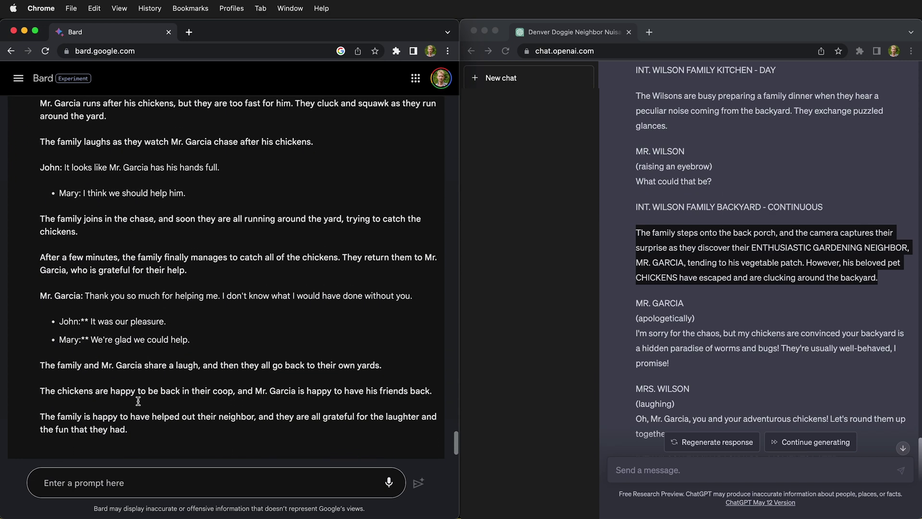
{"action": "scroll", "coordinate": [138, 401], "scroll_direction": "down", "scroll_amount": 2}
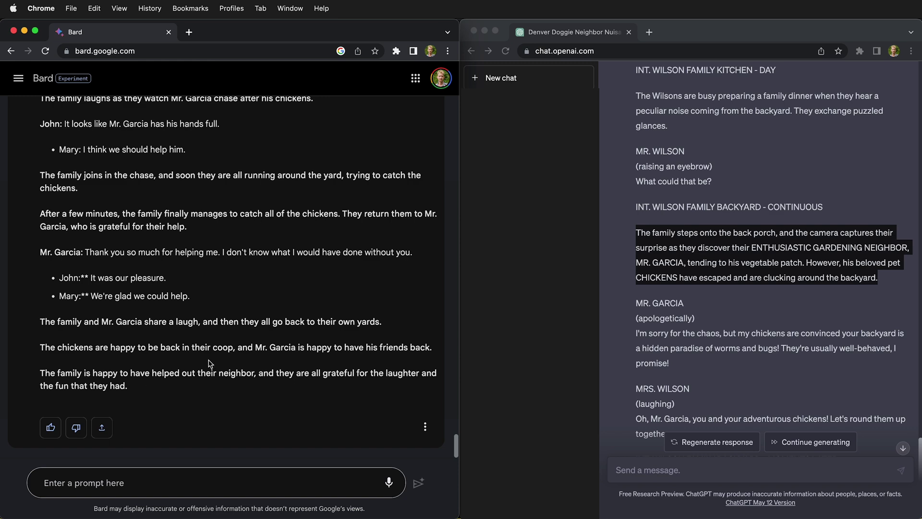
{"action": "scroll", "coordinate": [233, 363], "scroll_direction": "up", "scroll_amount": 10}
{"action": "scroll", "coordinate": [224, 286], "scroll_direction": "up", "scroll_amount": 1}
{"action": "scroll", "coordinate": [225, 286], "scroll_direction": "down", "scroll_amount": 10}
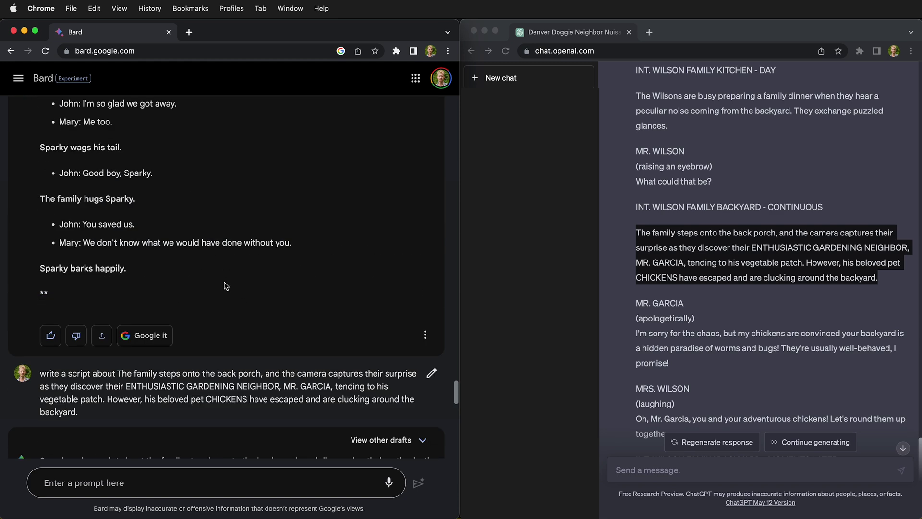
{"action": "scroll", "coordinate": [224, 285], "scroll_direction": "down", "scroll_amount": 3}
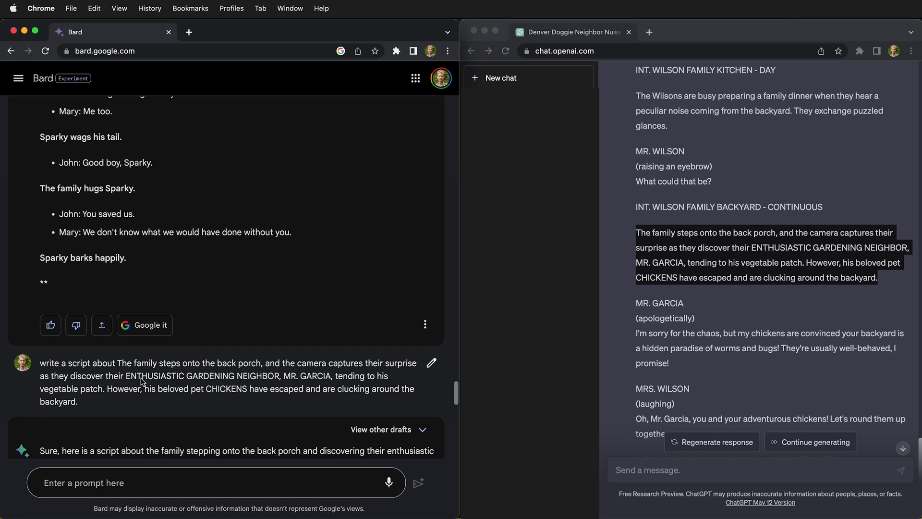
Step: Copy the Mr. Garcia chickens prompt from Bard's edit box and send it to ChatGPT
{"action": "left_click", "coordinate": [432, 363]}
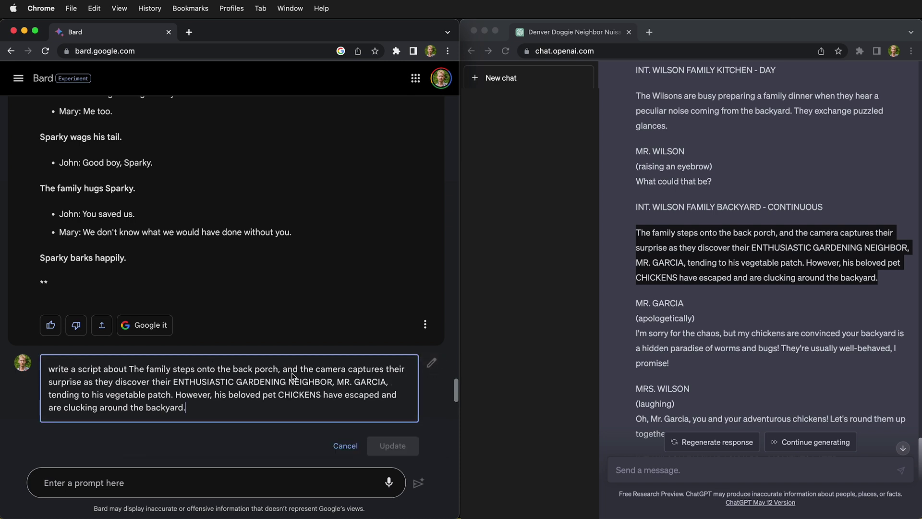
{"action": "left_click_drag", "start_coordinate": [202, 410], "coordinate": [30, 368]}
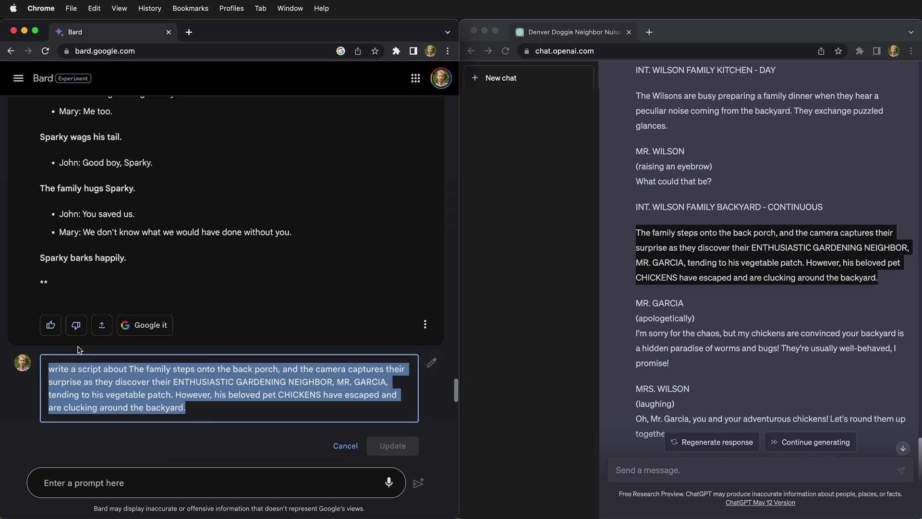
{"action": "left_click", "coordinate": [94, 8]}
{"action": "left_click", "coordinate": [701, 464]}
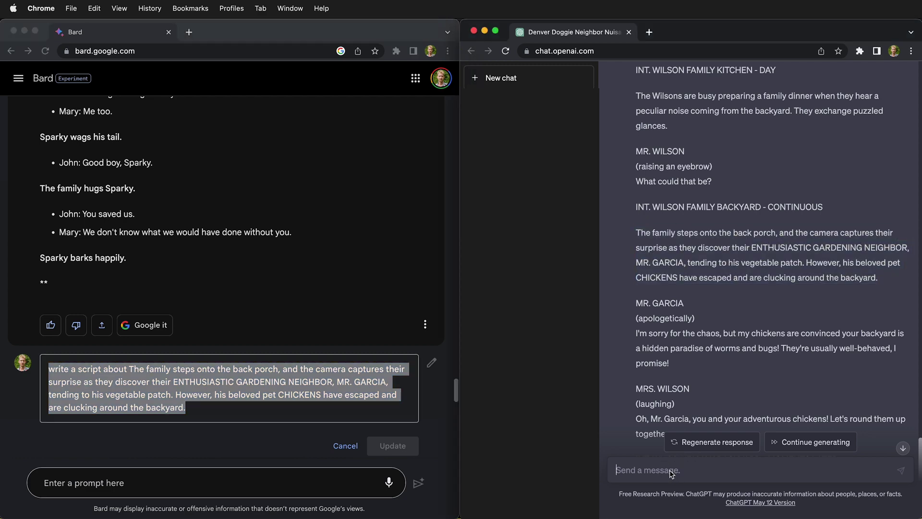
{"action": "key", "text": "super+v"}
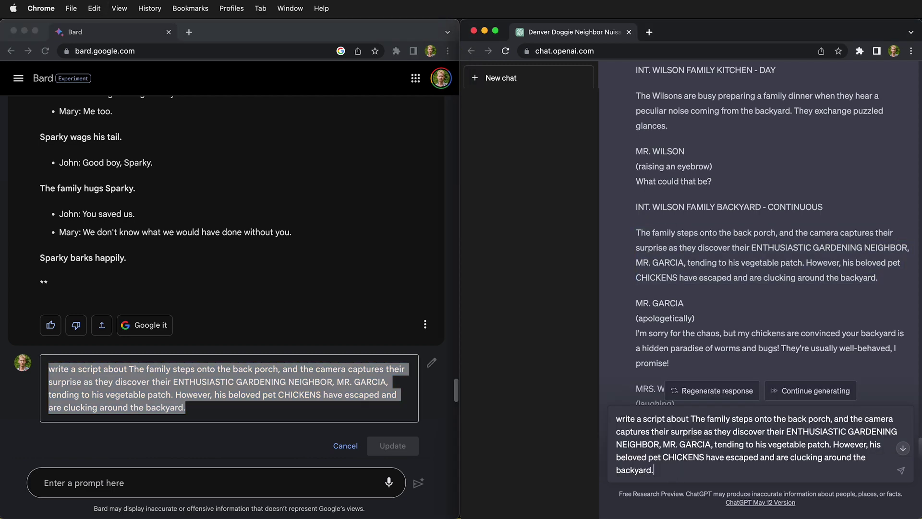
{"action": "key", "text": "Return"}
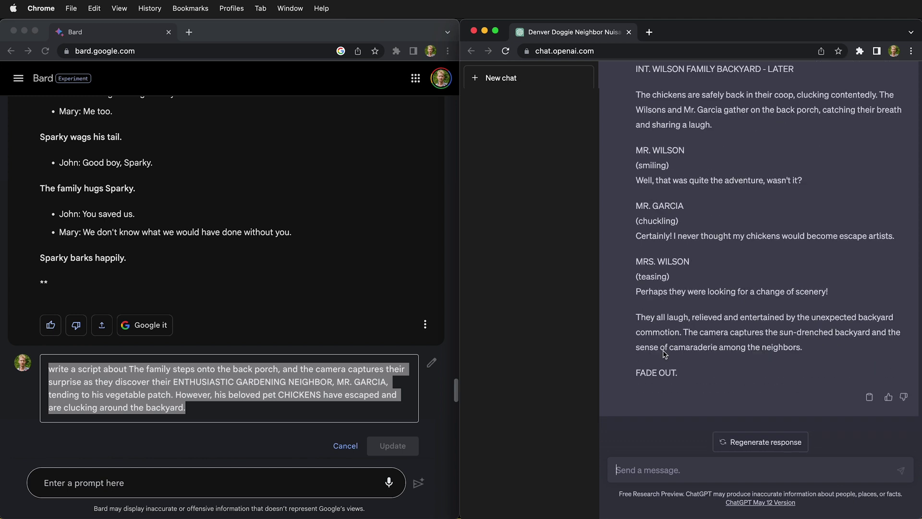
Step: Compare both chicken scripts, close Bard's prompt editor unchanged, and scroll to Bard's ending
{"action": "scroll", "coordinate": [667, 344], "scroll_direction": "up", "scroll_amount": 5}
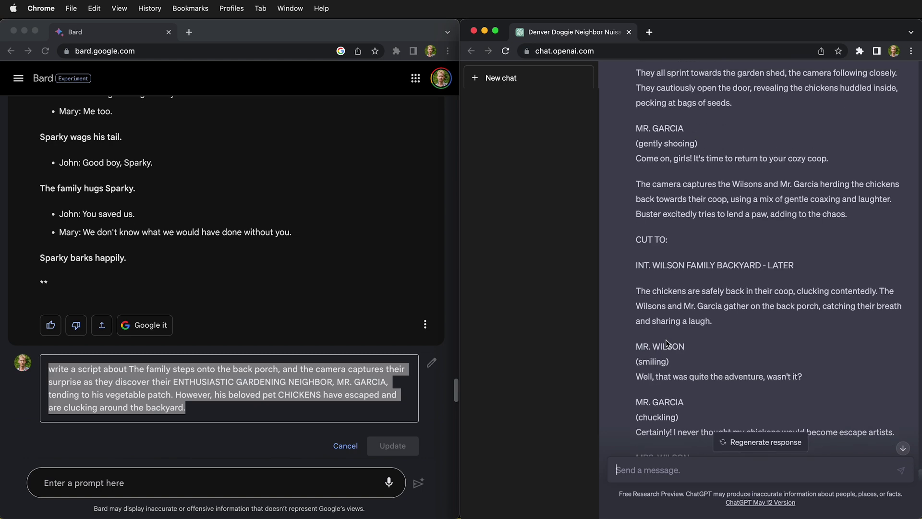
{"action": "scroll", "coordinate": [667, 344], "scroll_direction": "up", "scroll_amount": 15}
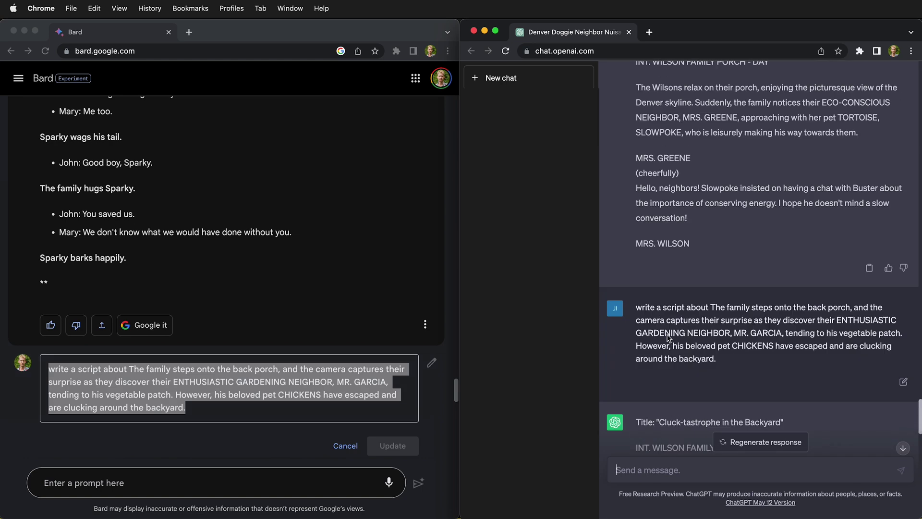
{"action": "scroll", "coordinate": [667, 337], "scroll_direction": "up", "scroll_amount": 2}
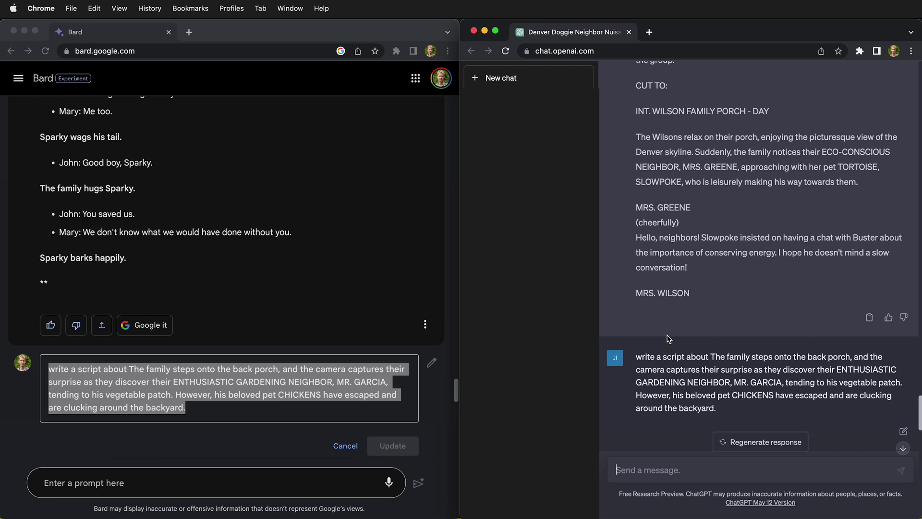
{"action": "scroll", "coordinate": [370, 298], "scroll_direction": "up", "scroll_amount": 4}
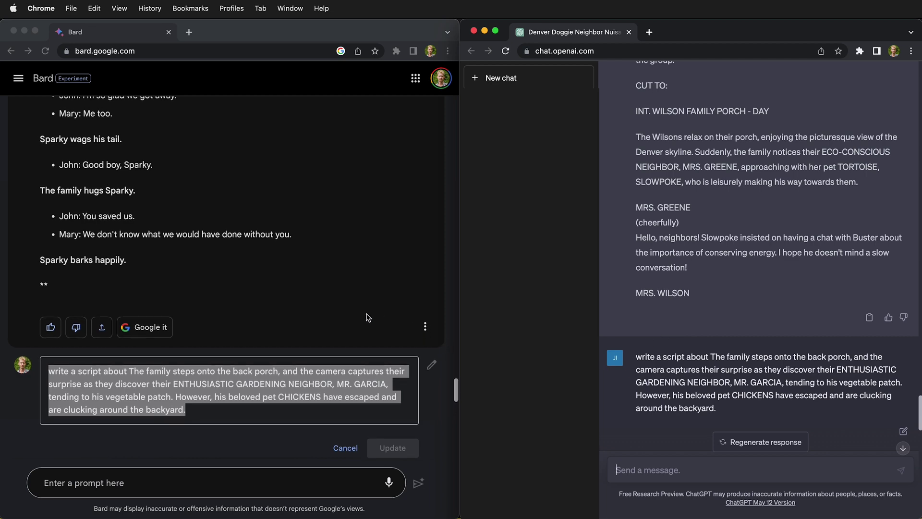
{"action": "scroll", "coordinate": [368, 314], "scroll_direction": "up", "scroll_amount": 4}
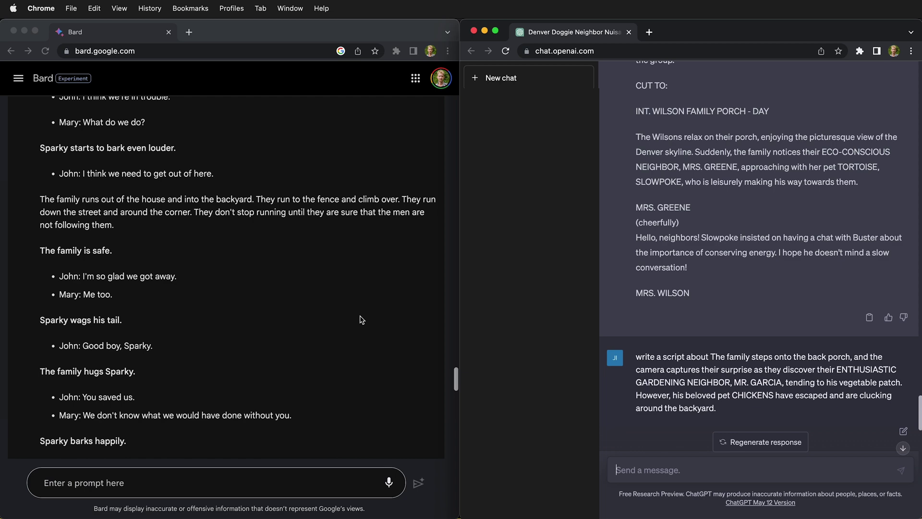
{"action": "scroll", "coordinate": [798, 270], "scroll_direction": "up", "scroll_amount": 8}
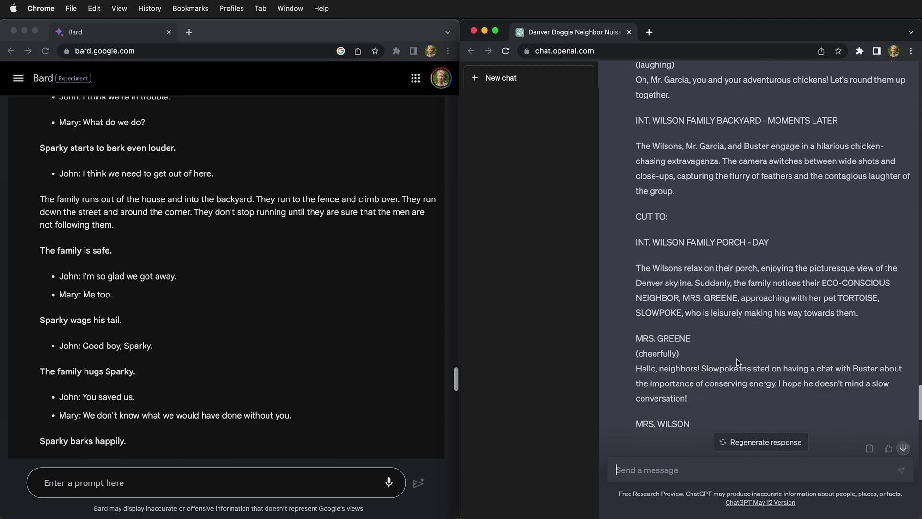
{"action": "scroll", "coordinate": [737, 359], "scroll_direction": "up", "scroll_amount": 15}
{"action": "scroll", "coordinate": [738, 361], "scroll_direction": "down", "scroll_amount": 15}
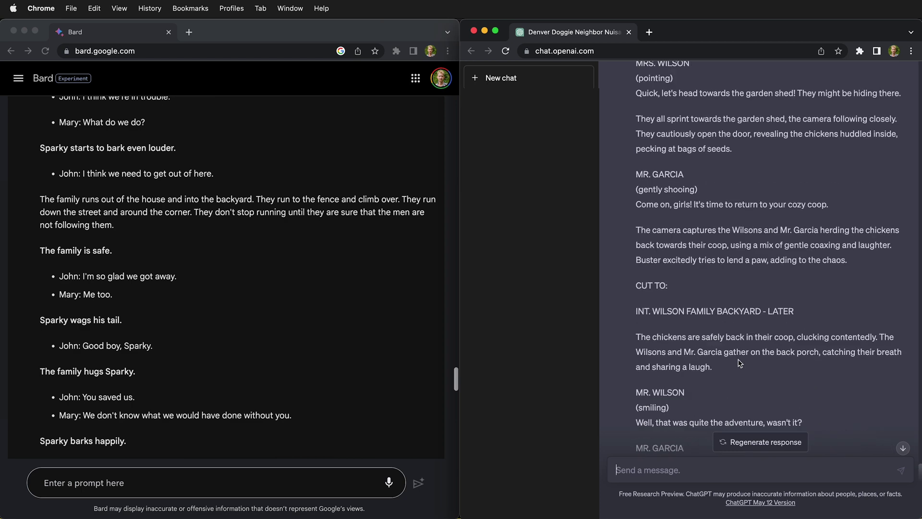
{"action": "scroll", "coordinate": [388, 389], "scroll_direction": "down", "scroll_amount": 5}
{"action": "left_click", "coordinate": [365, 387]}
{"action": "scroll", "coordinate": [372, 396], "scroll_direction": "down", "scroll_amount": 10}
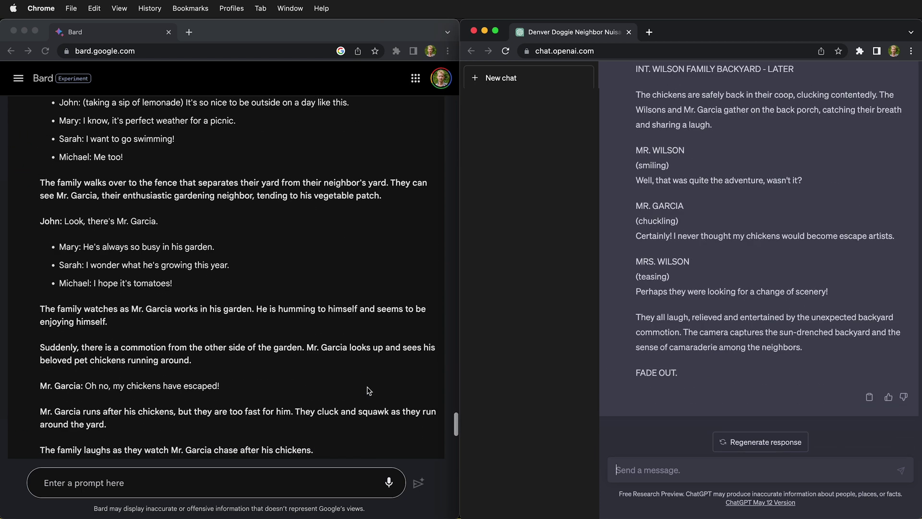